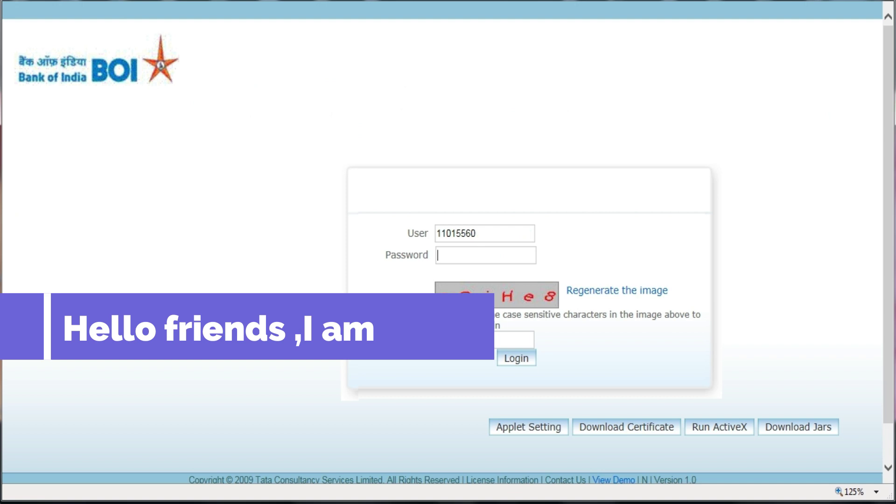
# Enter the agent's password in the Password field
pyautogui.write('A')
pyautogui.press('capslock')
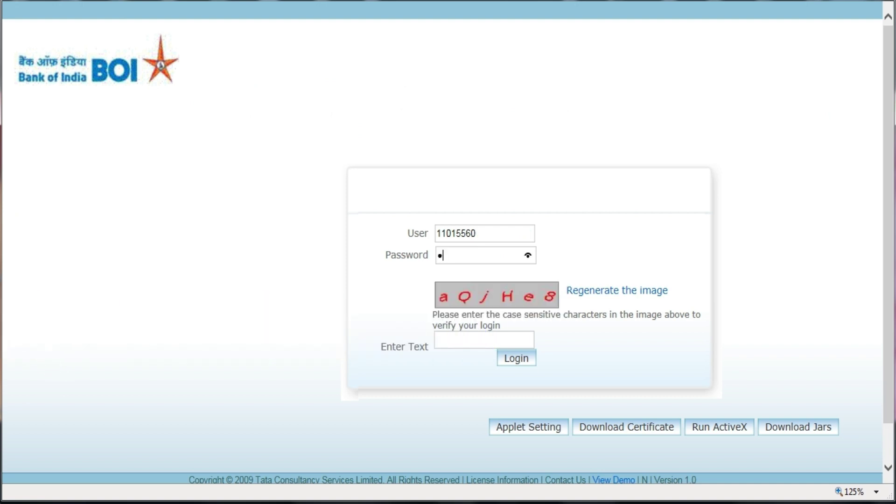
pyautogui.write('••••••••••')
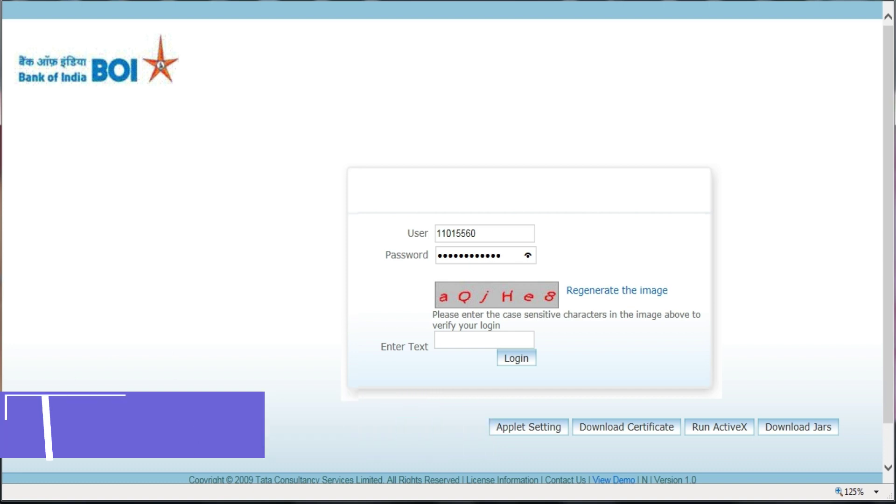
pyautogui.write('•')
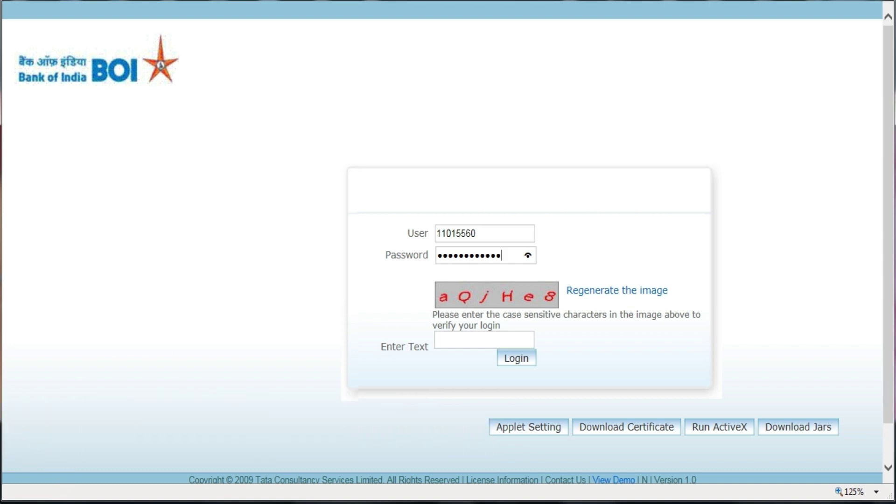
# Fill in the captcha characters, correcting a typo, and submit the login form
pyautogui.click(484, 340)
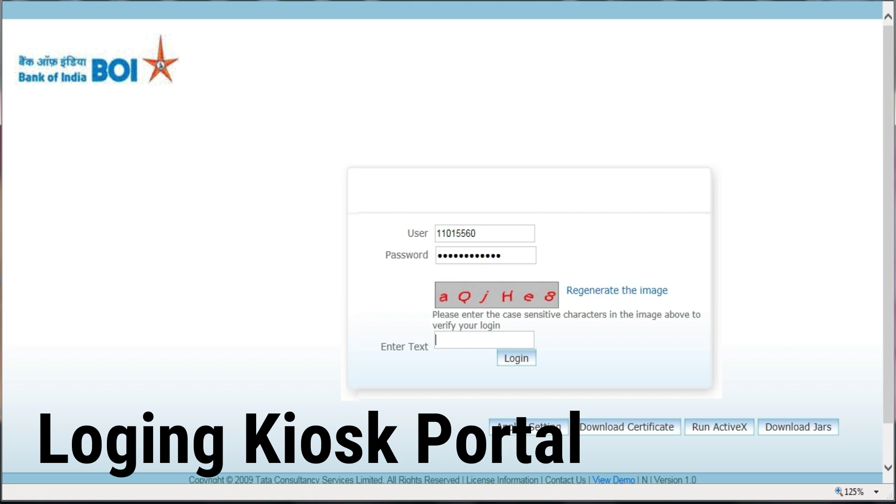
pyautogui.write('aQ')
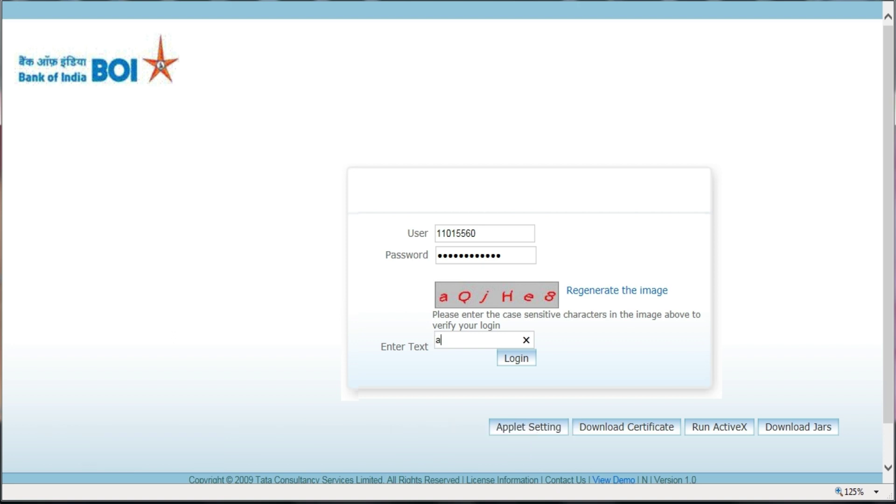
pyautogui.write('Jh')
pyautogui.press('BackSpace')
pyautogui.press('BackSpace')
pyautogui.write('jHe8')
pyautogui.click(513, 255)
# Log in, accept the security certificate alert and verify the agent's fingerprint
pyautogui.hotkey('ctrl', 'v')
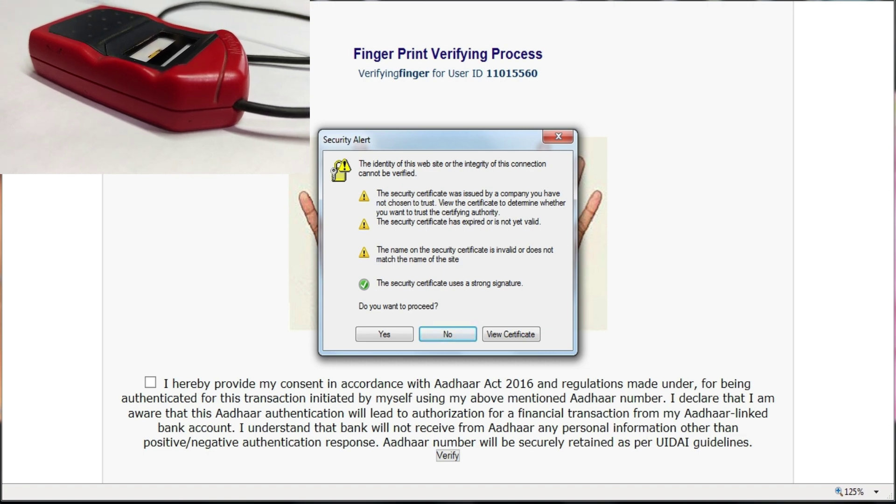
pyautogui.press('y')
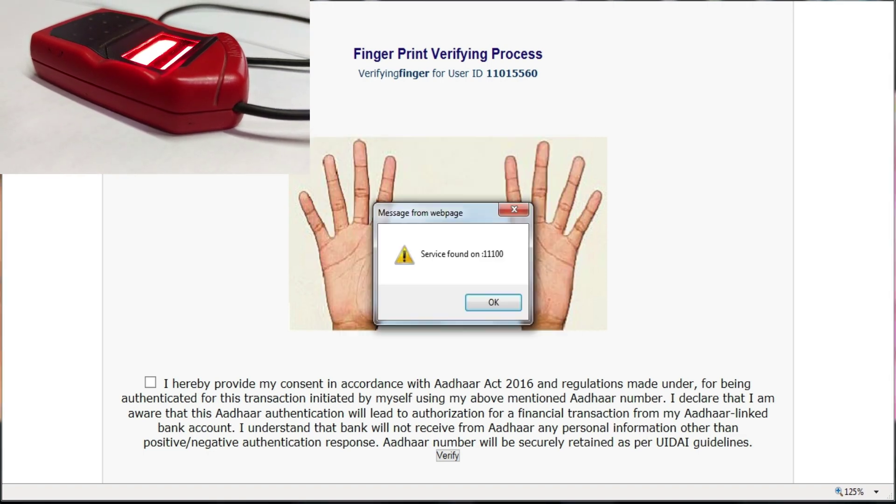
pyautogui.press('Return')
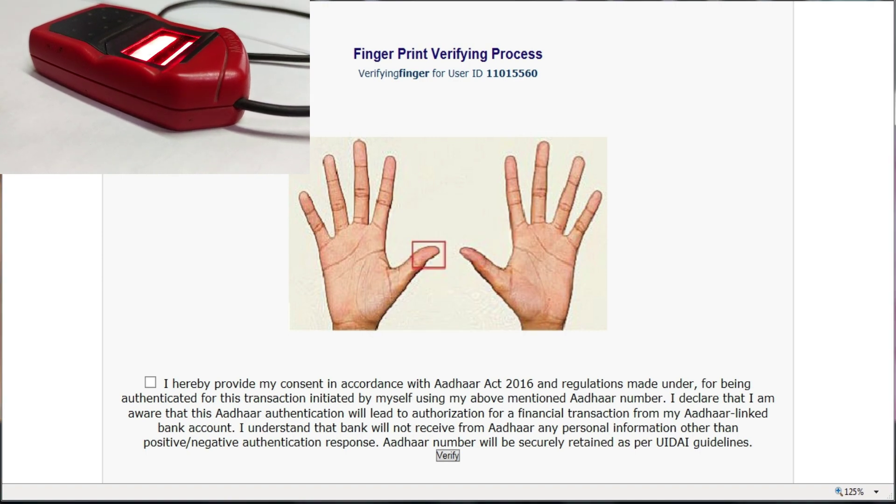
pyautogui.click(150, 383)
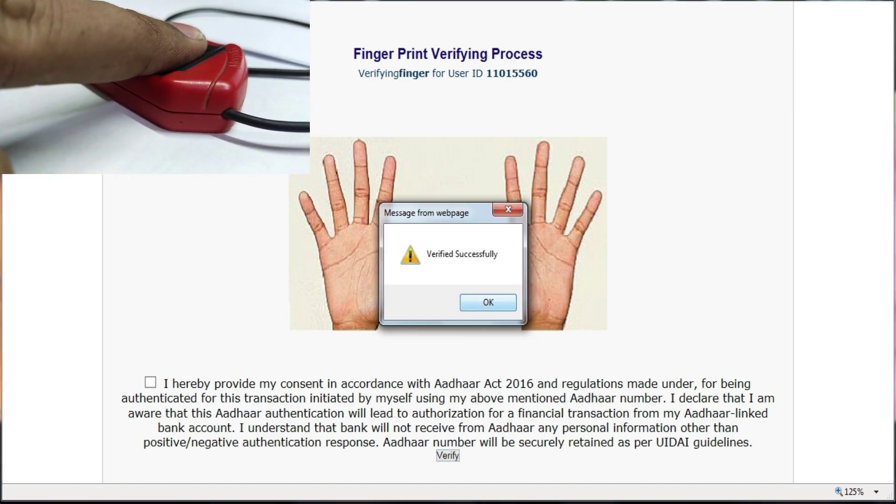
pyautogui.press('Return')
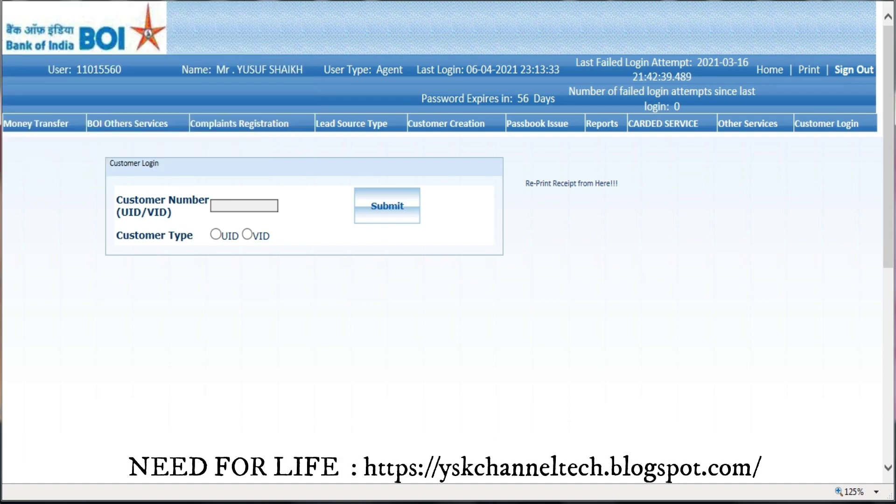
# Choose Balance Enquiry as the customer service and dismiss the scan message
pyautogui.hotkey('alt', 'Down')
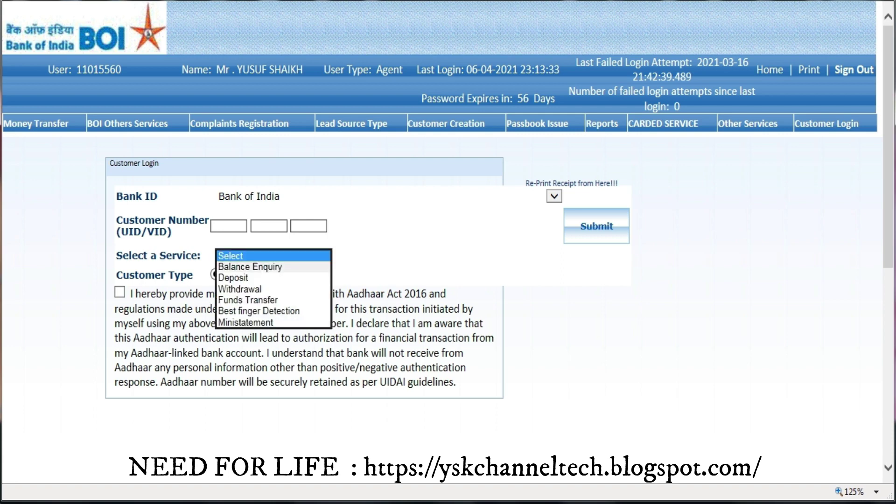
pyautogui.press('Down')
pyautogui.press('Return')
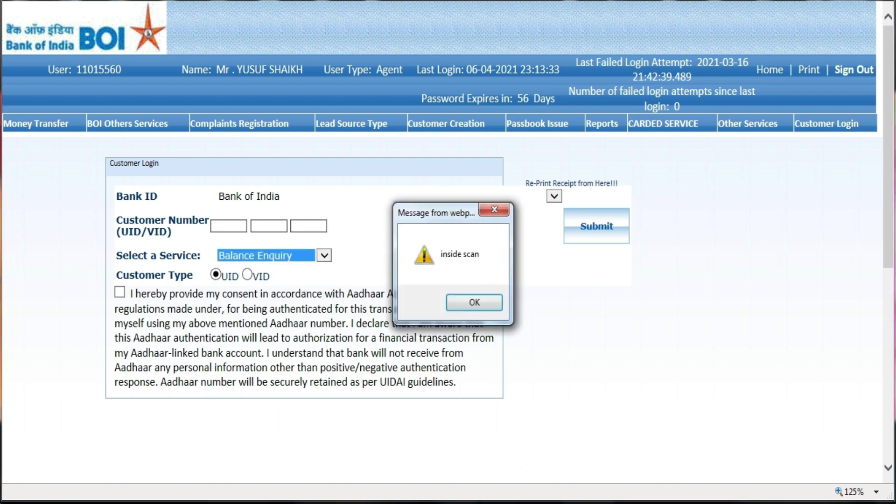
pyautogui.press('Return')
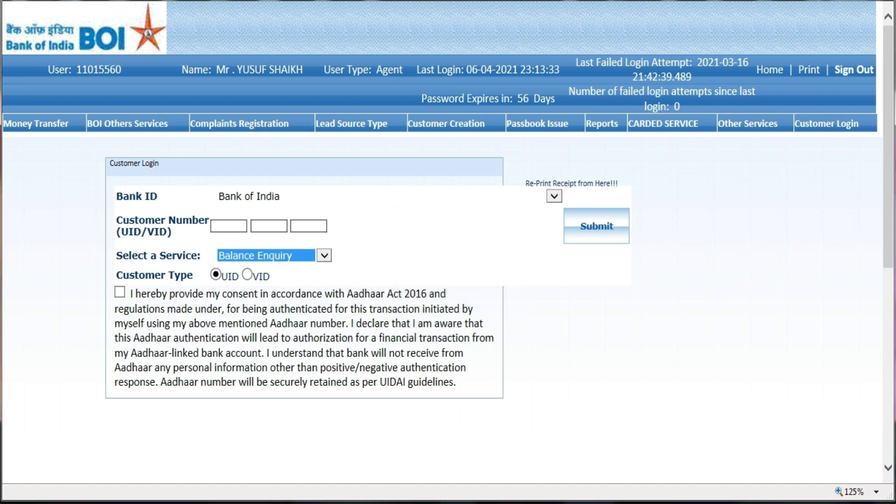
# Browse the Bank ID list, trying Bank of India and Airtel Payment Bank
pyautogui.click(380, 196)
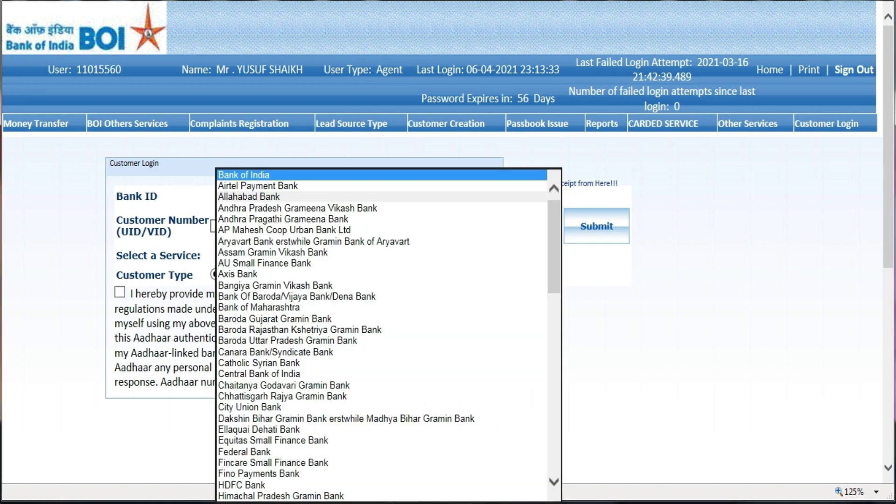
pyautogui.press('Return')
pyautogui.press('Return')
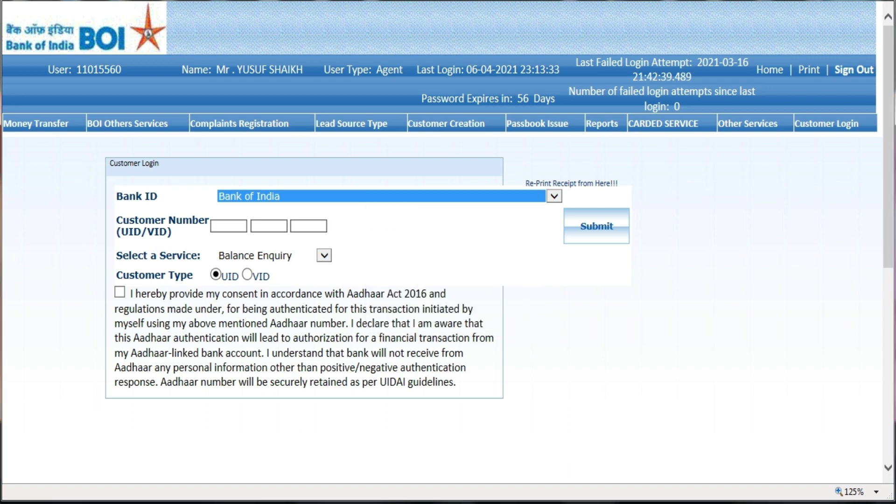
pyautogui.hotkey('alt', 'Down')
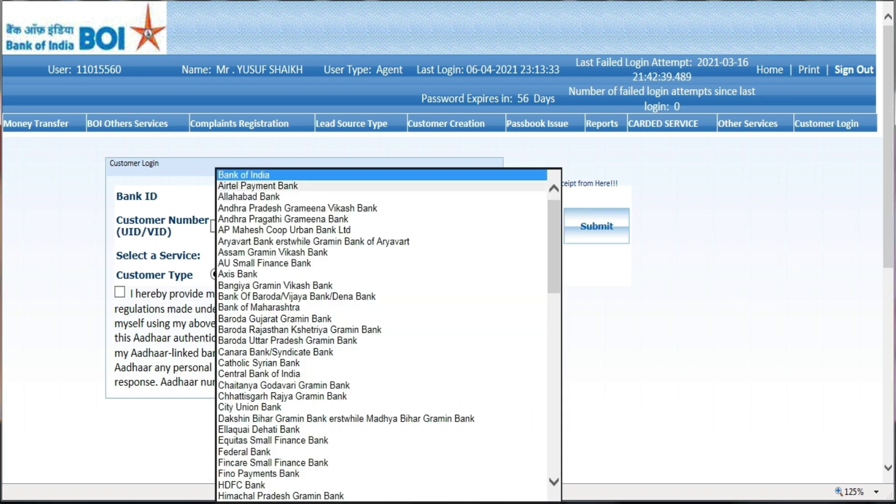
pyautogui.click(257, 185)
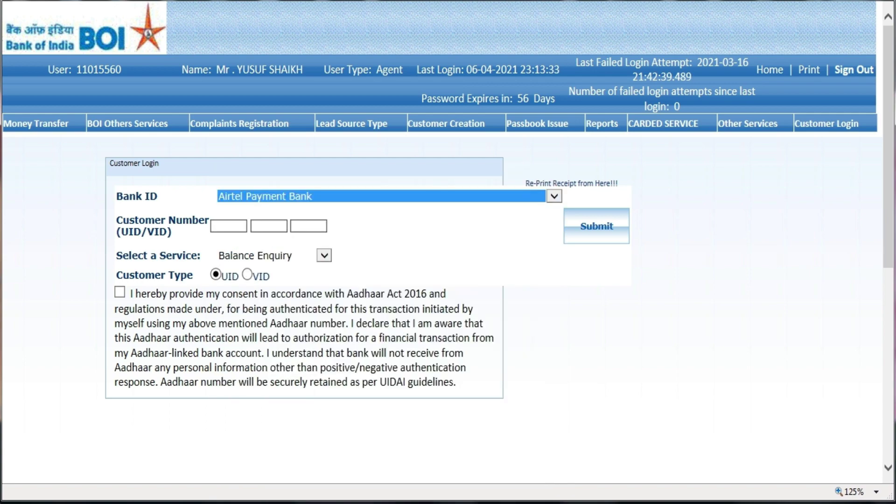
pyautogui.hotkey('alt', 'Down')
pyautogui.press('Down')
pyautogui.press('Down')
pyautogui.press('Down')
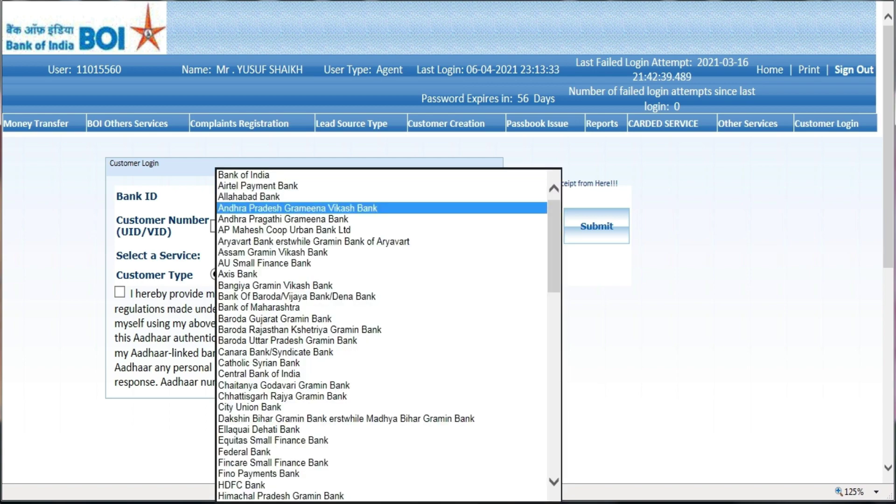
pyautogui.press('Down')
pyautogui.press('Down')
pyautogui.press('Down')
pyautogui.press('Down')
pyautogui.press('Down')
pyautogui.press('Down')
pyautogui.press('Down')
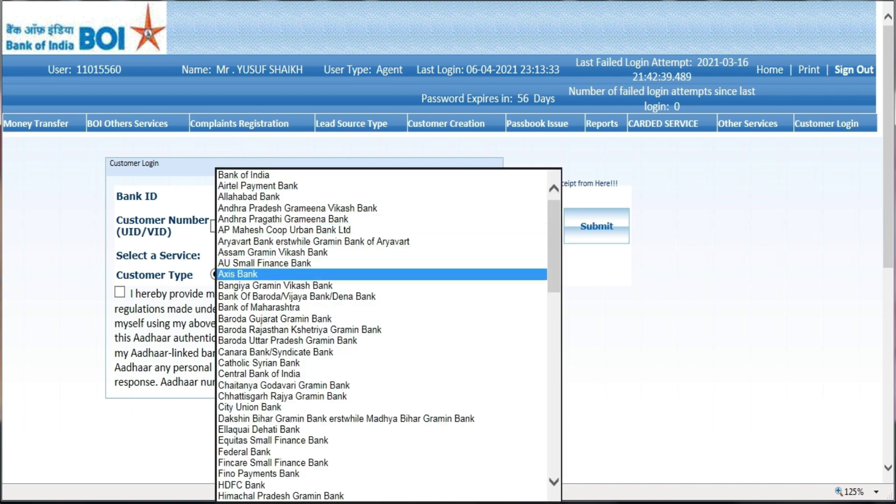
pyautogui.press('Down')
pyautogui.press('Down')
pyautogui.press('Down')
pyautogui.press('Down')
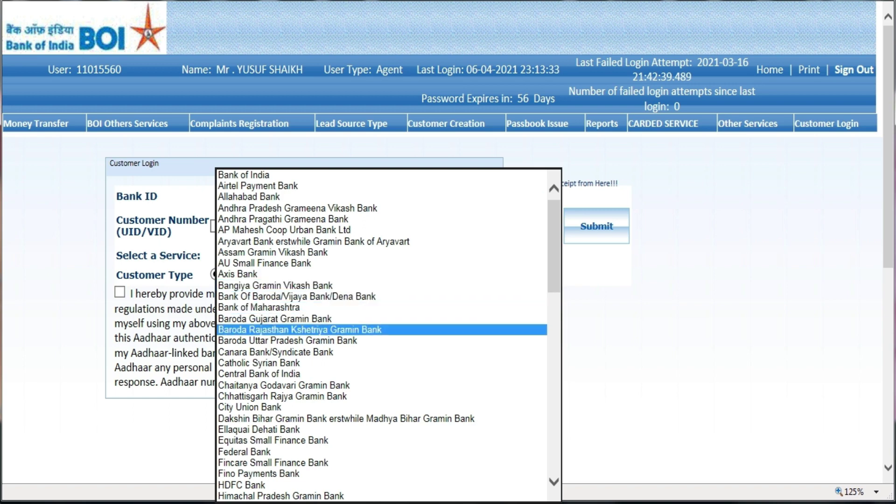
pyautogui.press('Down')
pyautogui.press('Down')
pyautogui.press('Down')
pyautogui.press('Down')
pyautogui.press('Down')
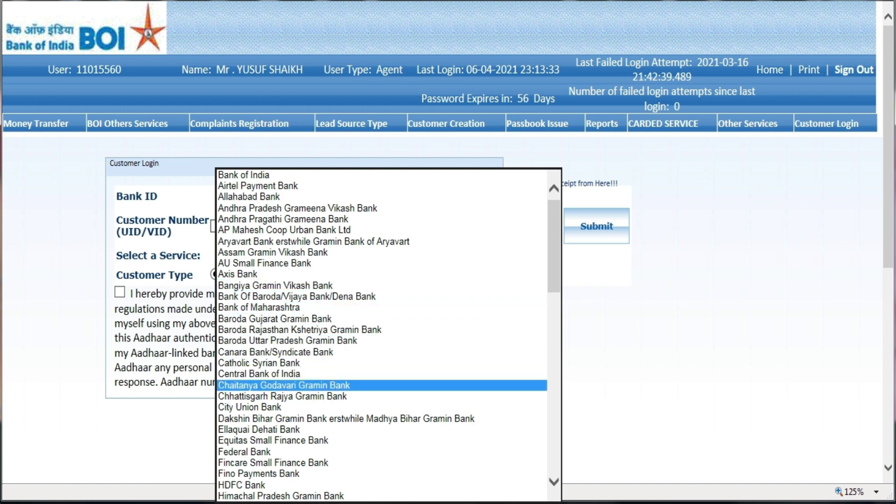
pyautogui.press('Down')
pyautogui.press('Down')
pyautogui.press('Down')
pyautogui.press('Down')
pyautogui.press('Down')
pyautogui.press('Down')
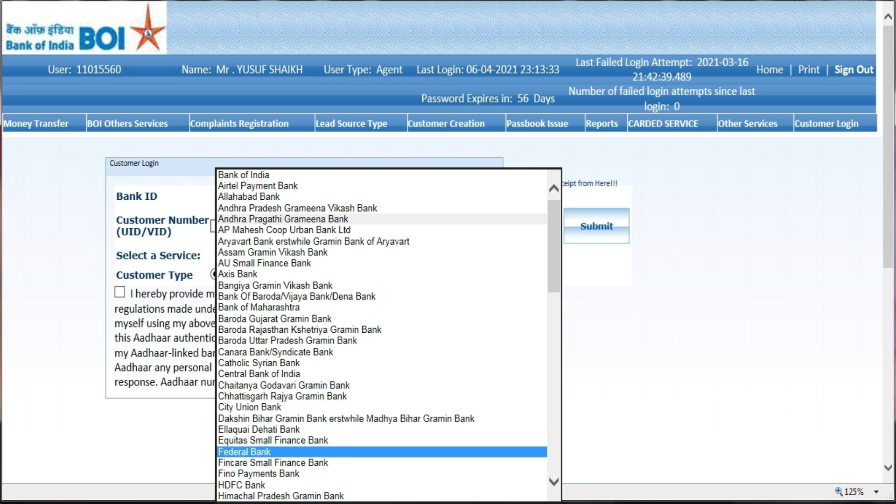
pyautogui.press('Down')
pyautogui.press('Down')
pyautogui.press('Down')
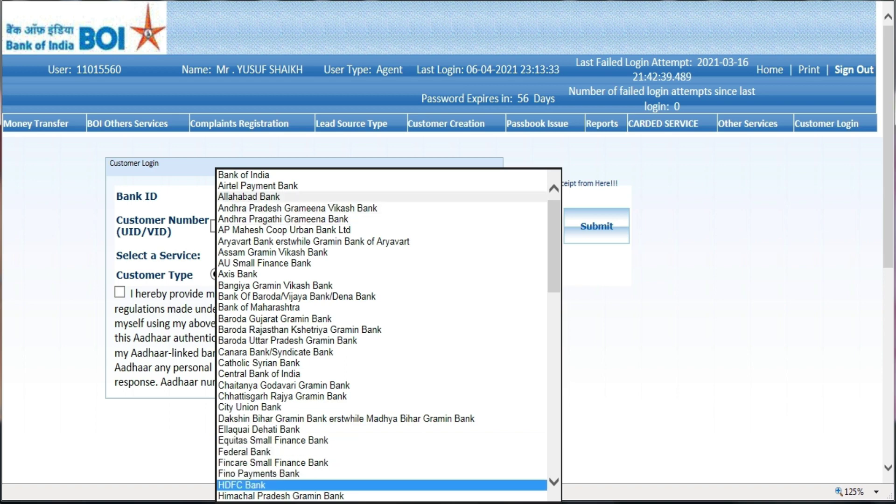
# Pick IDBI Bank as Bank ID, then reopen the bank list and move down it
pyautogui.press('Down')
pyautogui.press('Down')
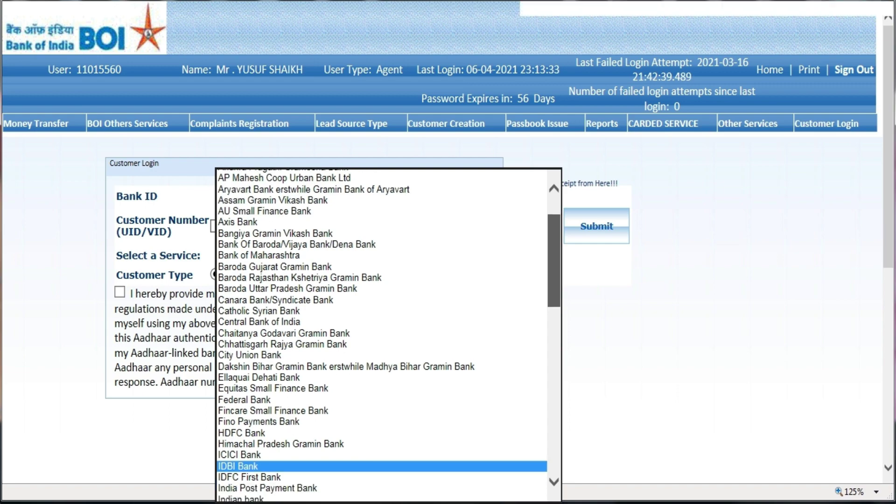
pyautogui.press('Return')
pyautogui.hotkey('alt', 'Down')
pyautogui.press('Down')
pyautogui.press('Down')
pyautogui.press('Down')
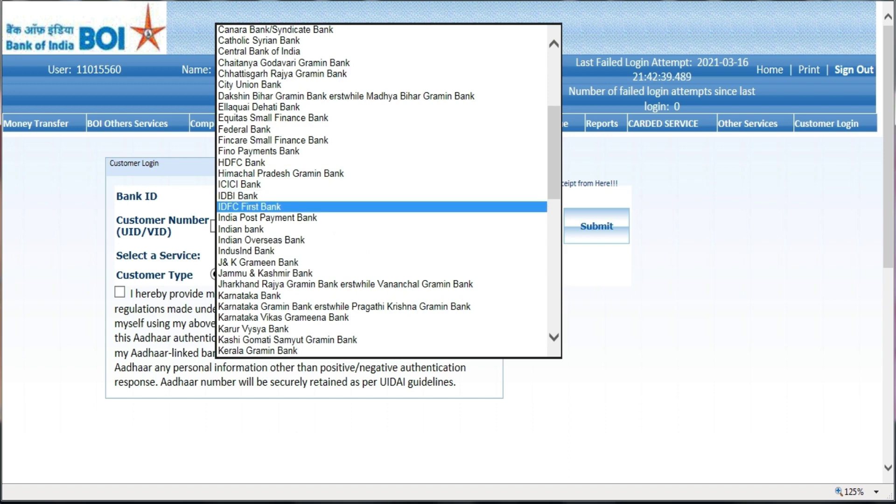
pyautogui.press('Down')
pyautogui.press('Down')
pyautogui.press('Down')
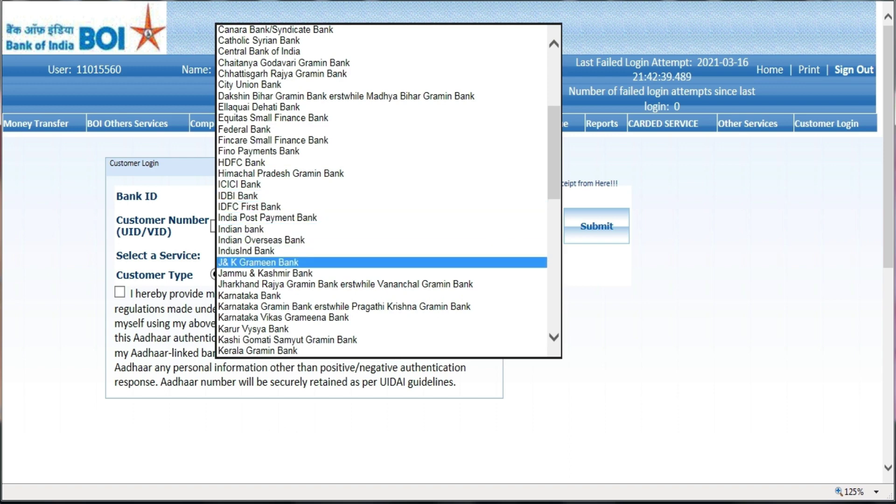
pyautogui.press('Down')
pyautogui.press('Down')
pyautogui.press('Down')
pyautogui.press('Down')
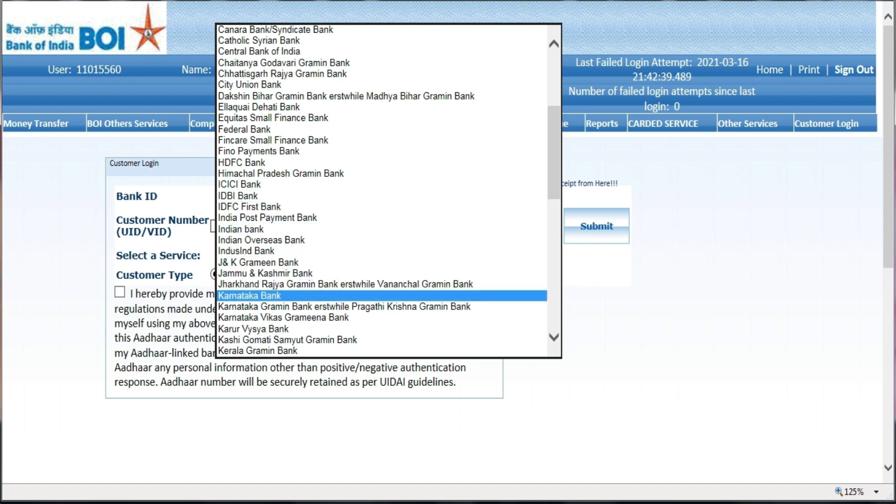
pyautogui.press('Down')
pyautogui.press('Down')
pyautogui.press('Down')
pyautogui.press('Down')
pyautogui.press('Down')
pyautogui.press('Down')
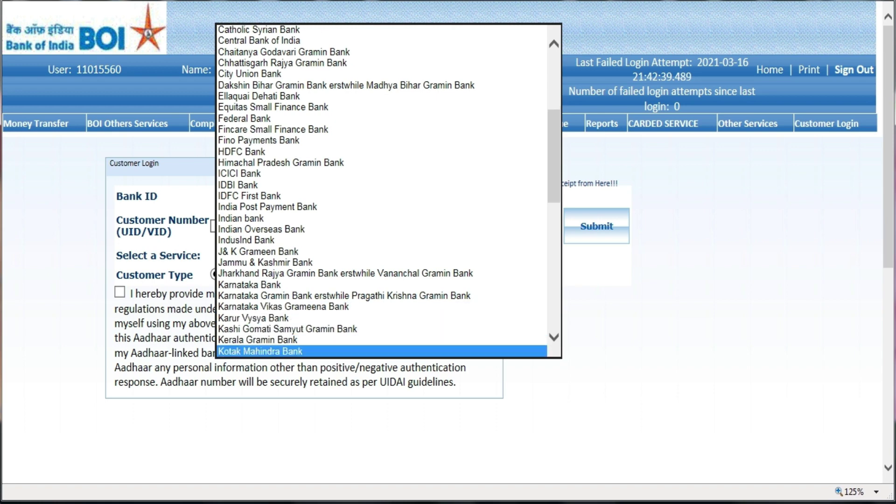
# Settle on Uttar Bihar Grameen Bank as the Bank ID
pyautogui.press('Down')
pyautogui.press('Down')
pyautogui.press('Down')
pyautogui.press('Down')
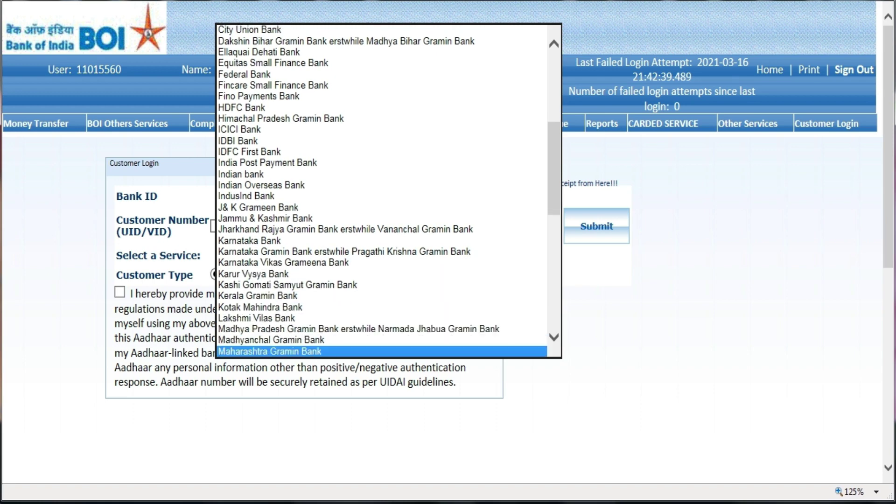
pyautogui.press('Down')
pyautogui.press('Down')
pyautogui.press('Down')
pyautogui.press('Down')
pyautogui.press('Down')
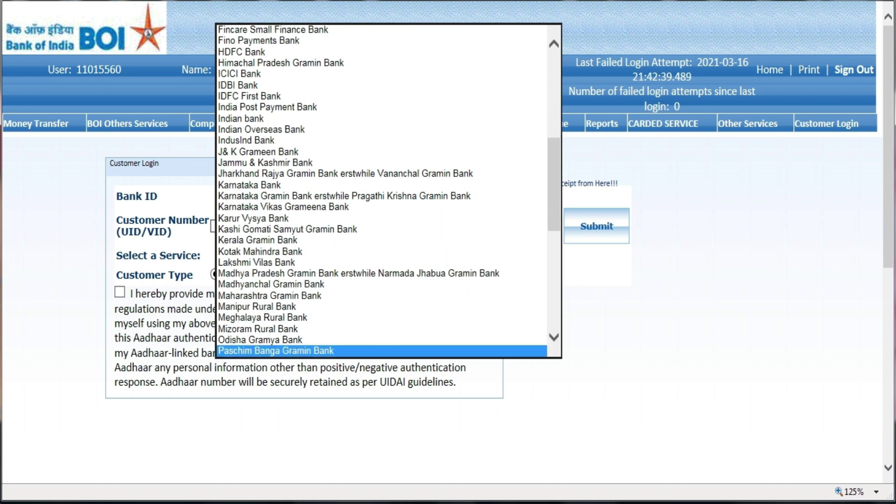
pyautogui.press('Down')
pyautogui.press('Down')
pyautogui.press('Down')
pyautogui.press('Down')
pyautogui.press('Down')
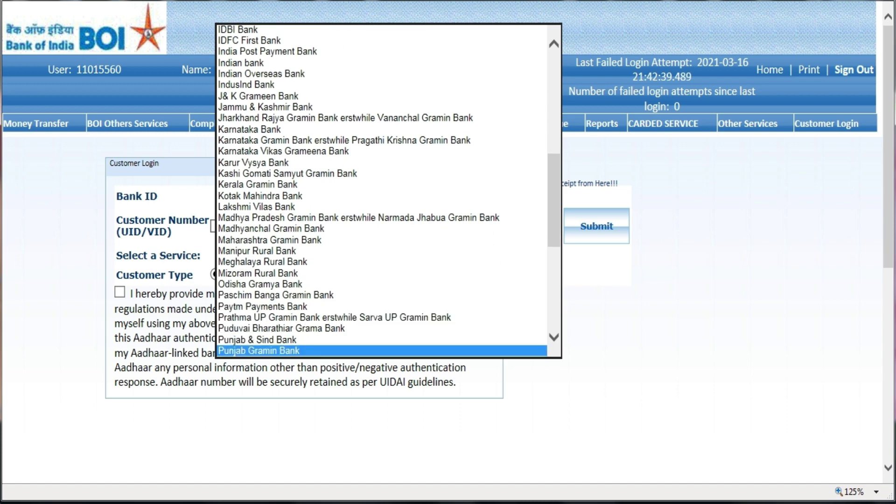
pyautogui.press('Down')
pyautogui.press('Down')
pyautogui.press('Down')
pyautogui.press('Down')
pyautogui.press('Down')
pyautogui.press('Down')
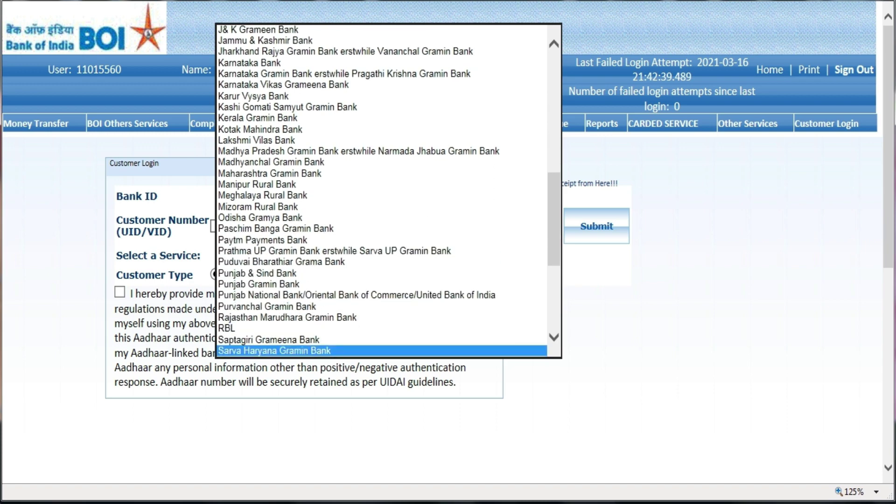
pyautogui.press('Down')
pyautogui.press('Down')
pyautogui.press('Down')
pyautogui.press('Down')
pyautogui.press('Down')
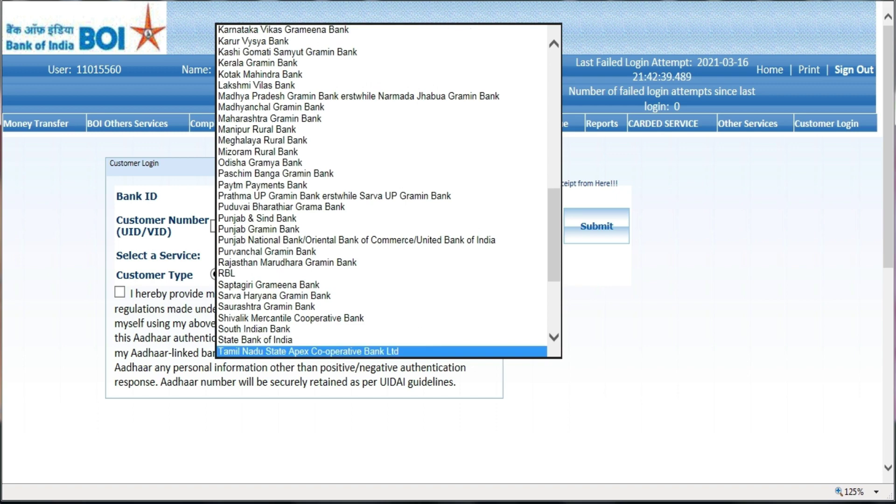
pyautogui.press('Down')
pyautogui.press('Down')
pyautogui.press('Down')
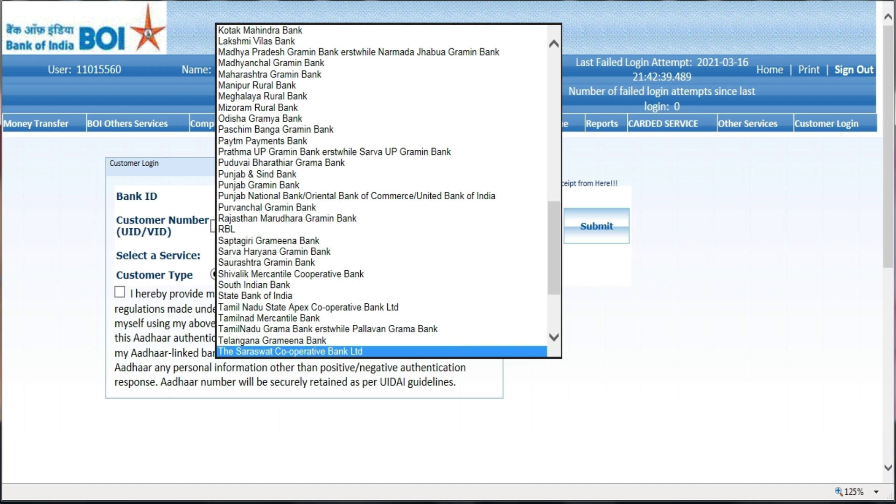
pyautogui.press('Down')
pyautogui.press('Down')
pyautogui.press('Down')
pyautogui.press('Down')
pyautogui.press('Down')
pyautogui.press('Down')
pyautogui.press('Down')
pyautogui.press('Down')
pyautogui.press('Down')
pyautogui.press('Down')
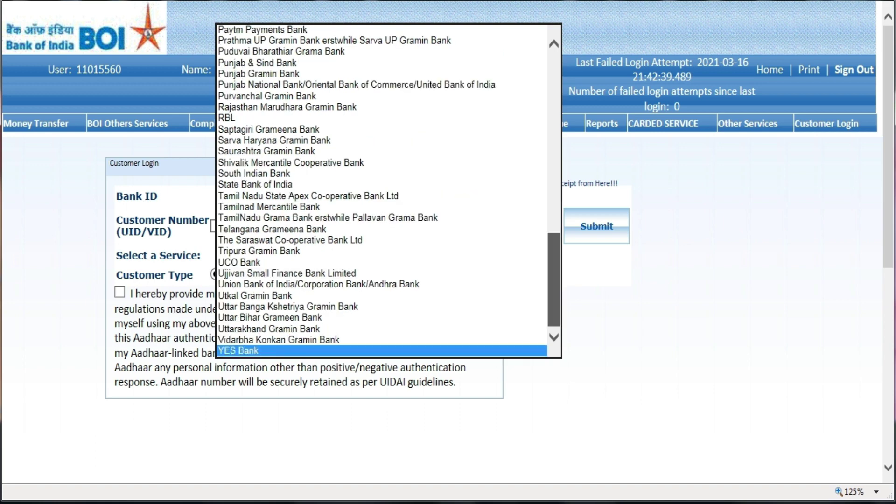
pyautogui.moveTo(554, 280); pyautogui.dragTo(554, 207)
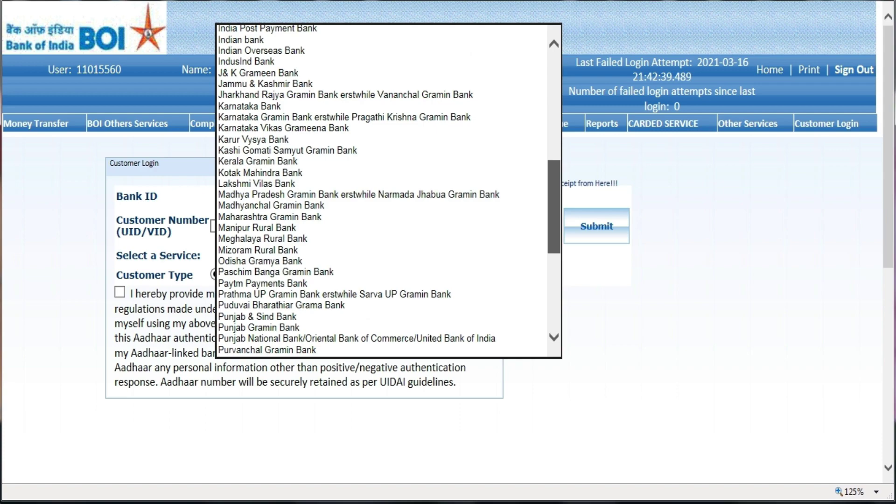
pyautogui.scroll(3, 387, 191)
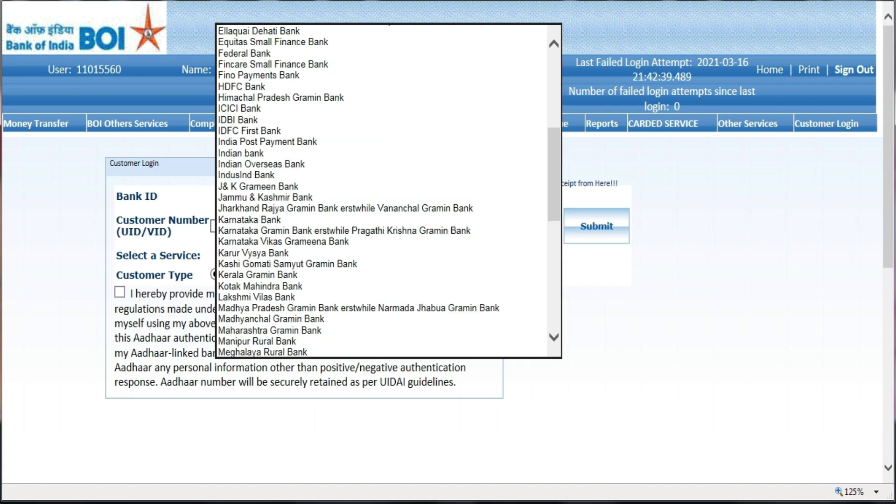
pyautogui.press('Escape')
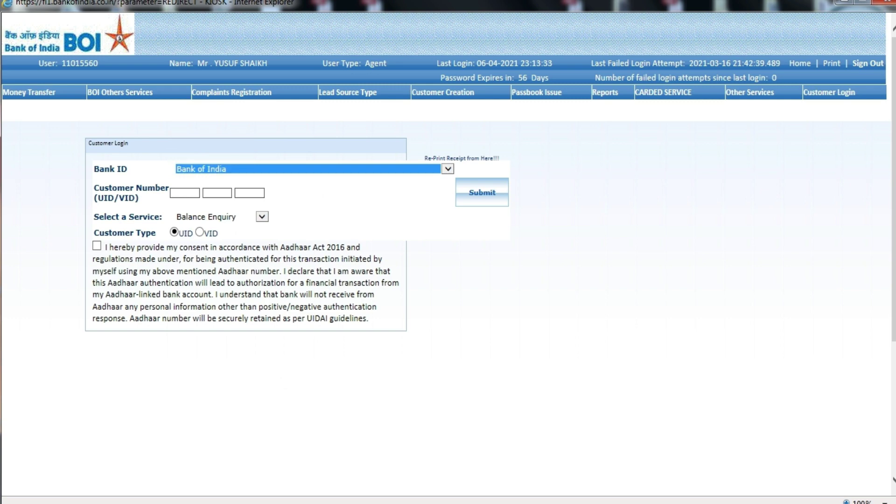
# Give Aadhaar consent and enter the customer's Aadhaar number to run the balance enquiry
pyautogui.click(97, 246)
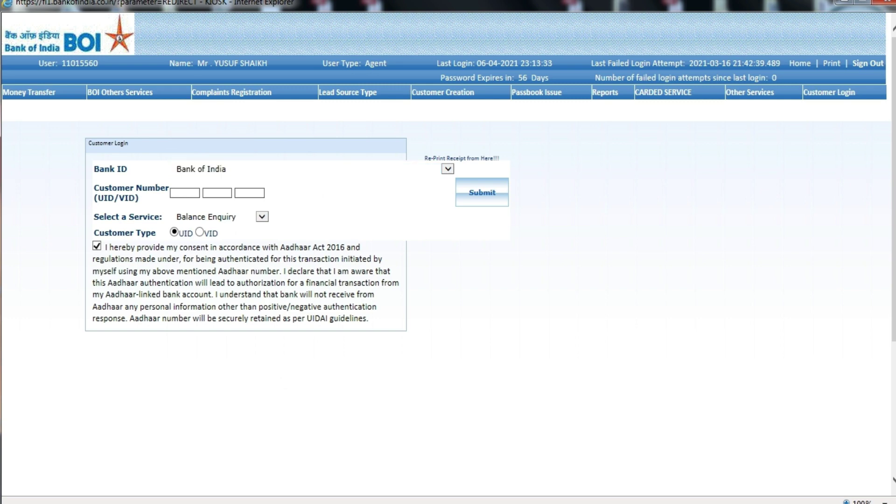
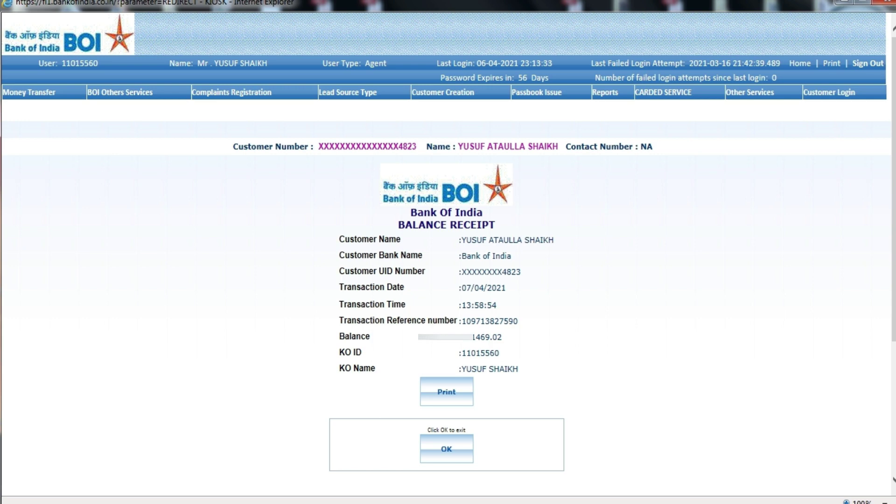
pyautogui.moveTo(829, 92)
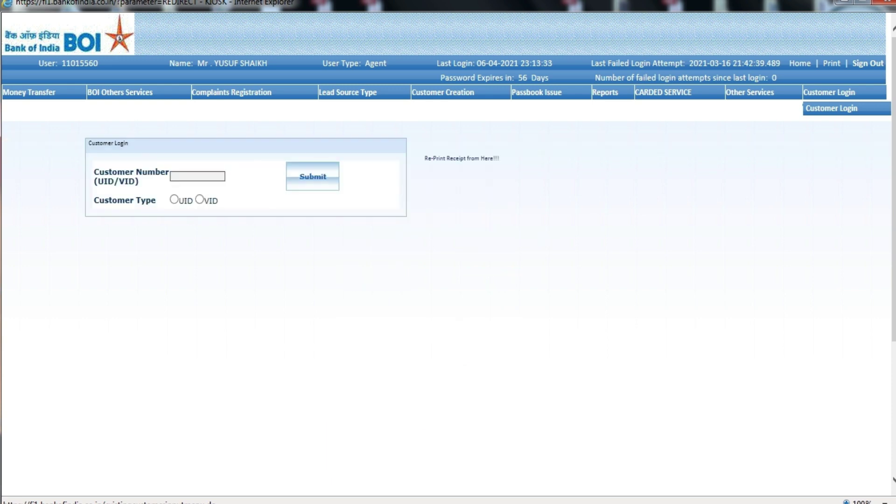
# Select Withdrawal, tick consent and submit the customer's Aadhaar number
pyautogui.click(262, 217)
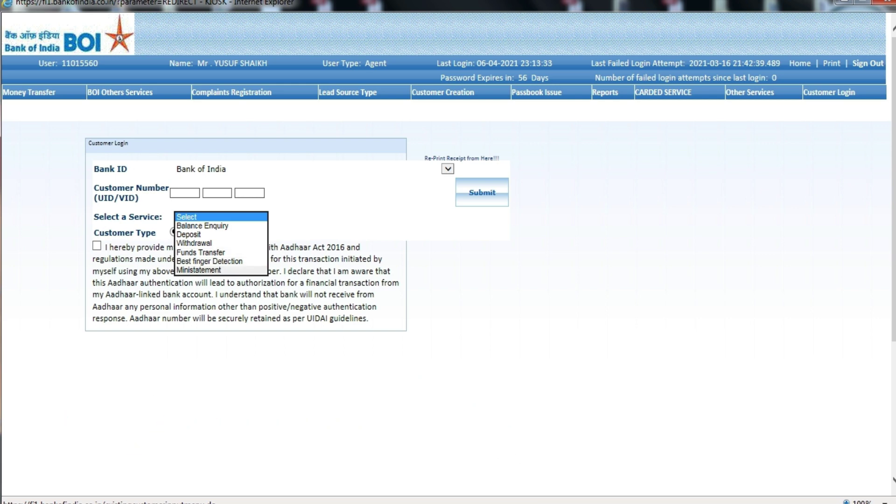
pyautogui.click(194, 243)
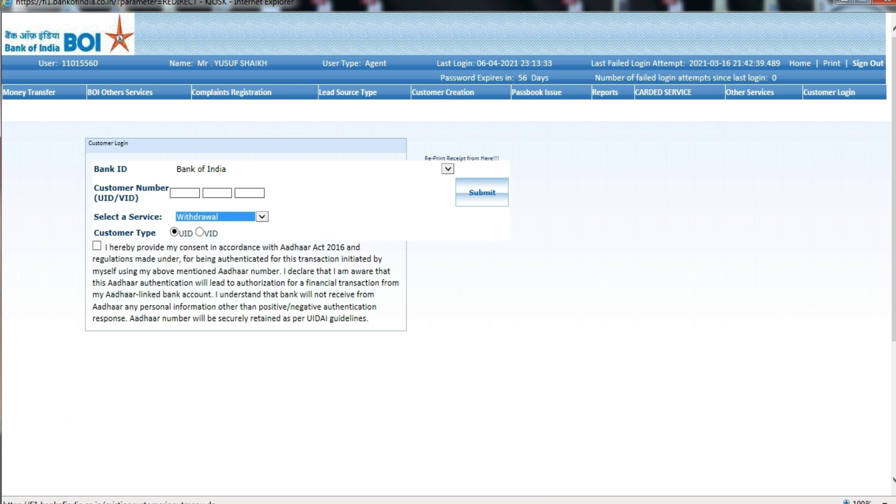
pyautogui.click(97, 245)
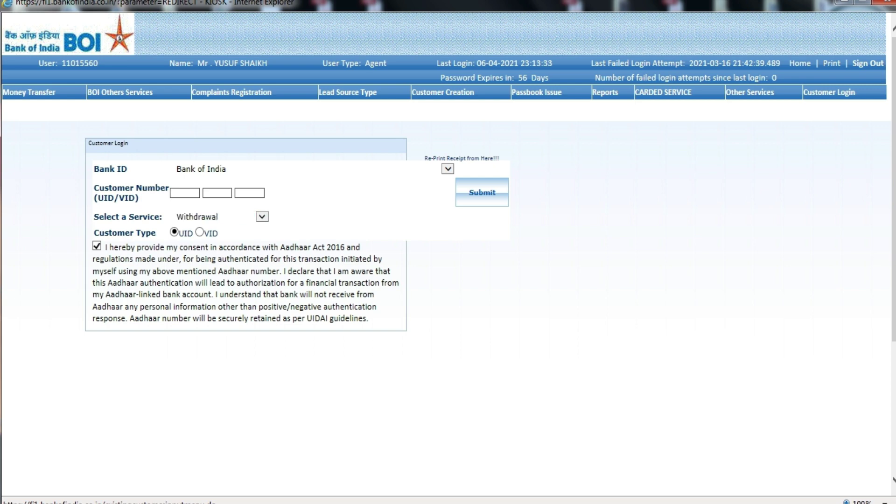
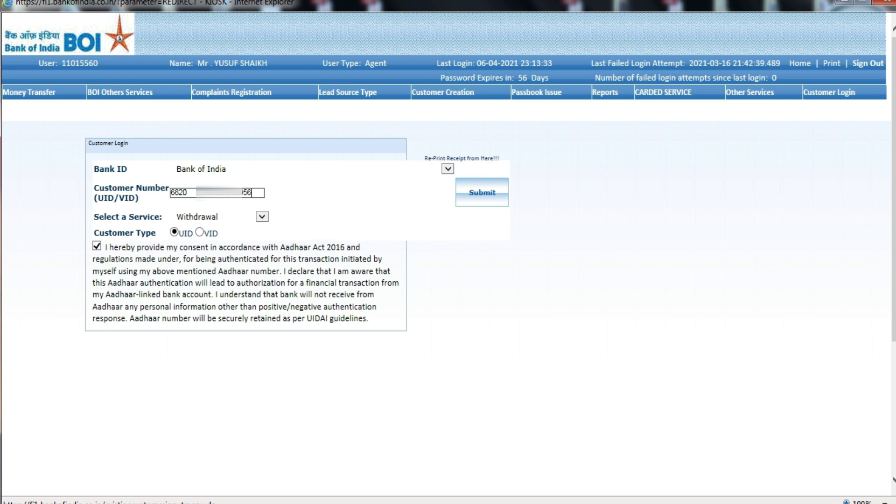
pyautogui.press('Return')
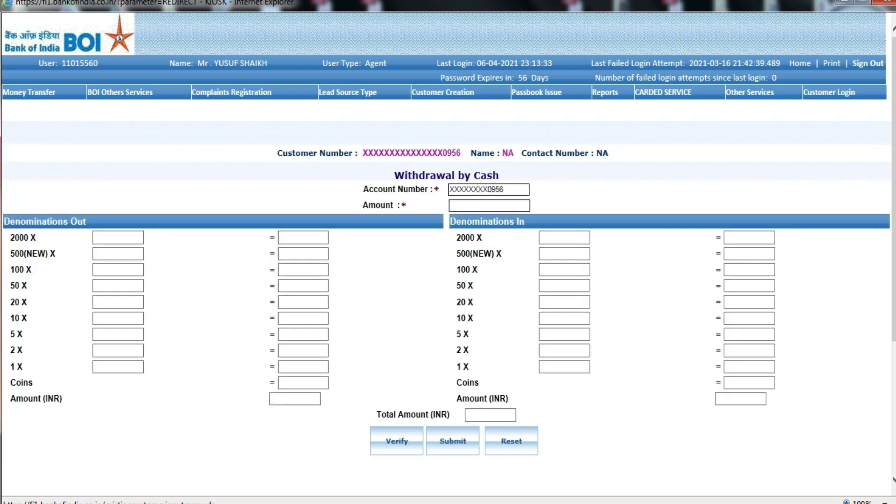
# Enter a 500 withdrawal paid as one 500(NEW) note and submit it
pyautogui.write('500')
pyautogui.click(118, 254)
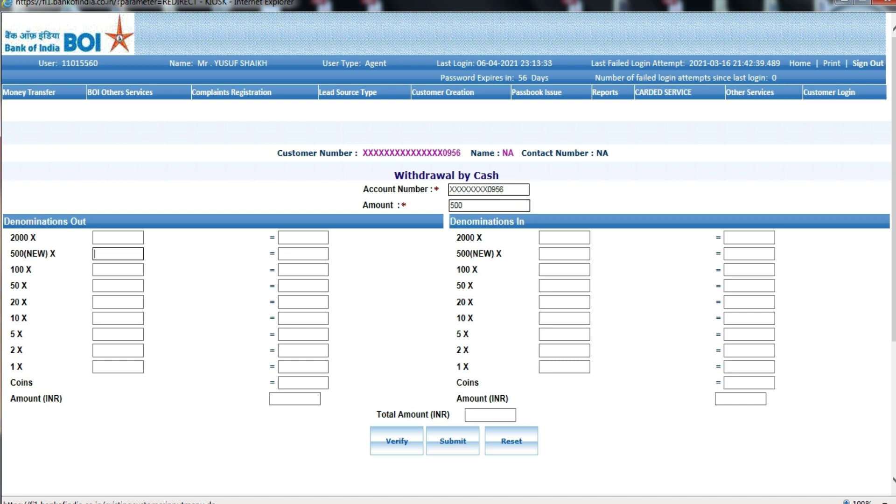
pyautogui.write('1')
pyautogui.press('Tab')
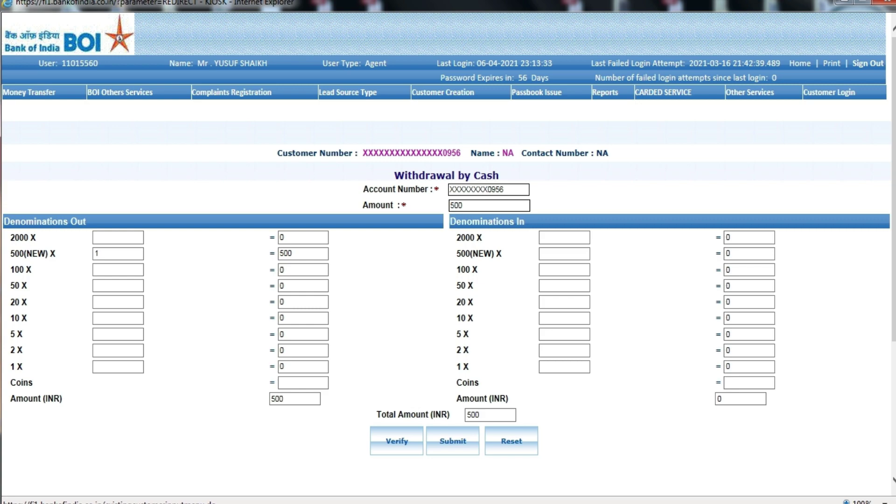
pyautogui.click(397, 441)
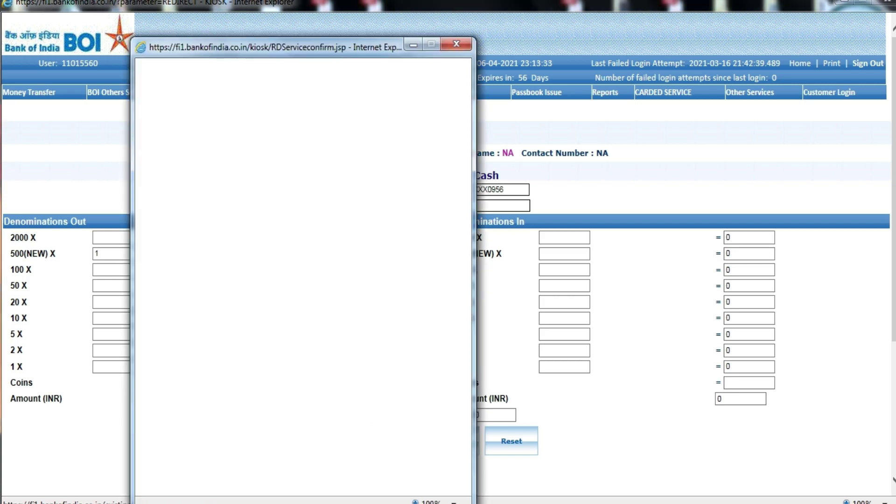
# Give Aadhaar consent and capture and verify the agent's fingerprint
pyautogui.click(154, 250)
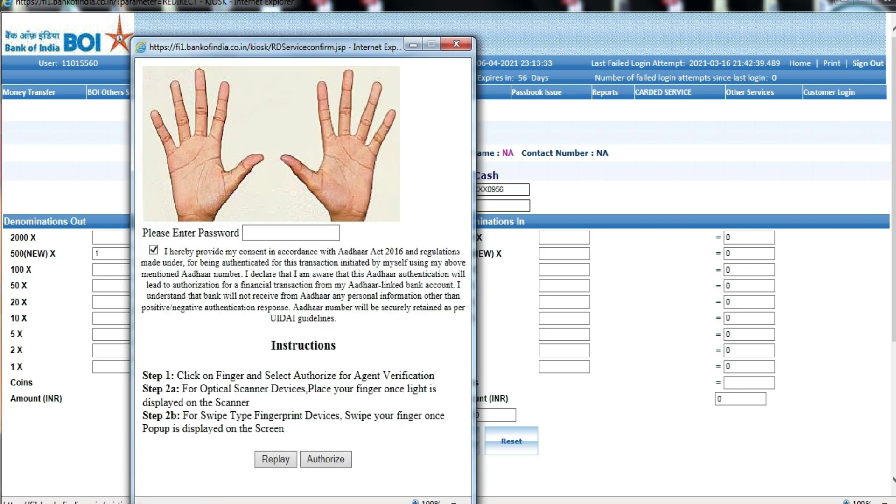
pyautogui.click(498, 314)
pyautogui.click(325, 458)
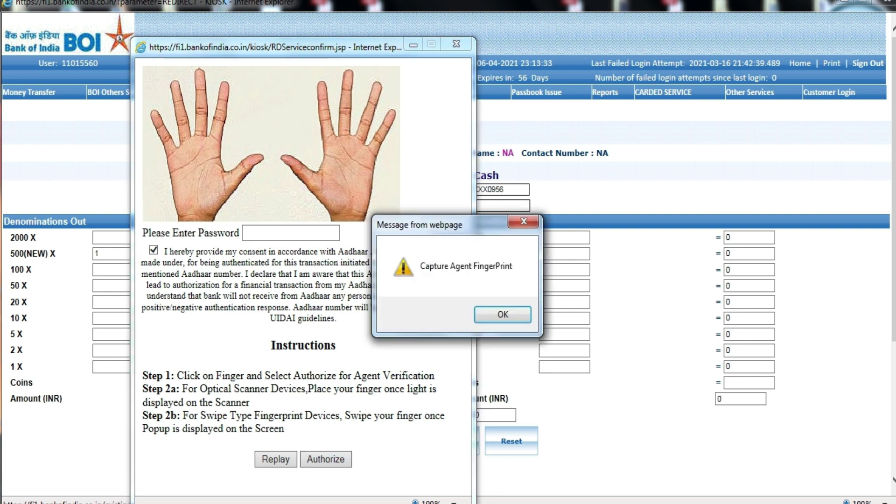
pyautogui.press('Return')
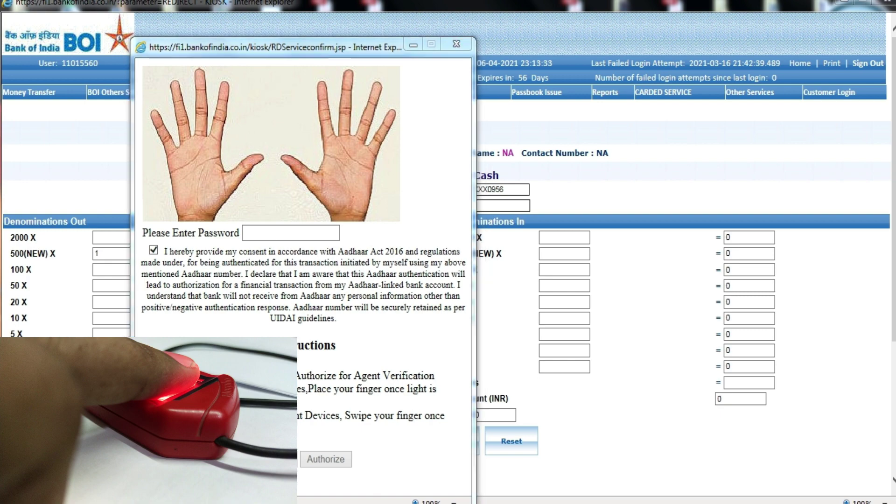
pyautogui.press('Return')
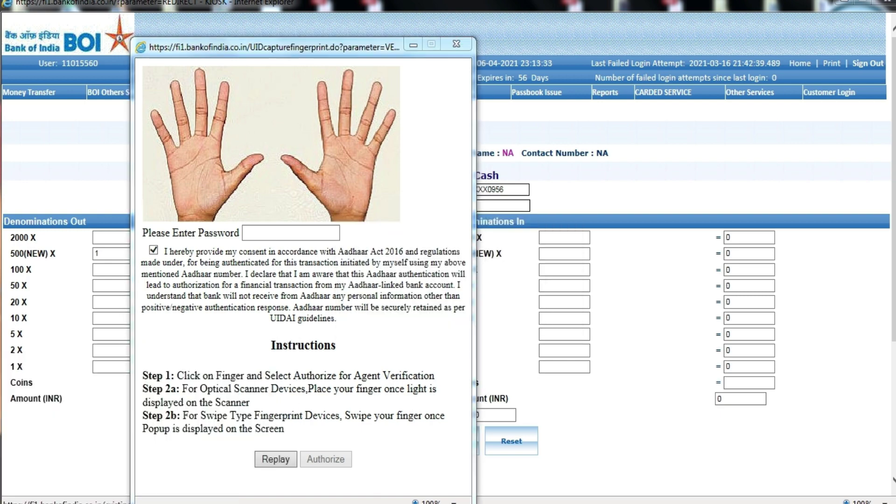
pyautogui.press('Return')
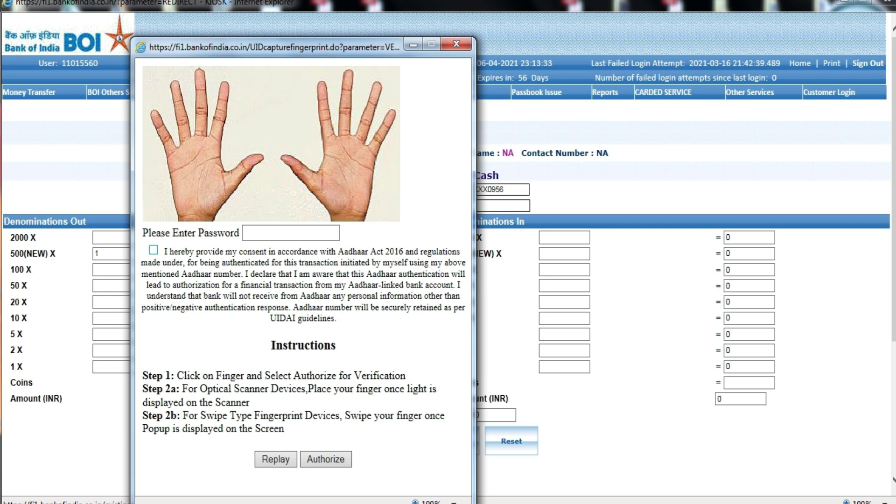
# Give consent again and capture the customer's fingerprint
pyautogui.click(154, 249)
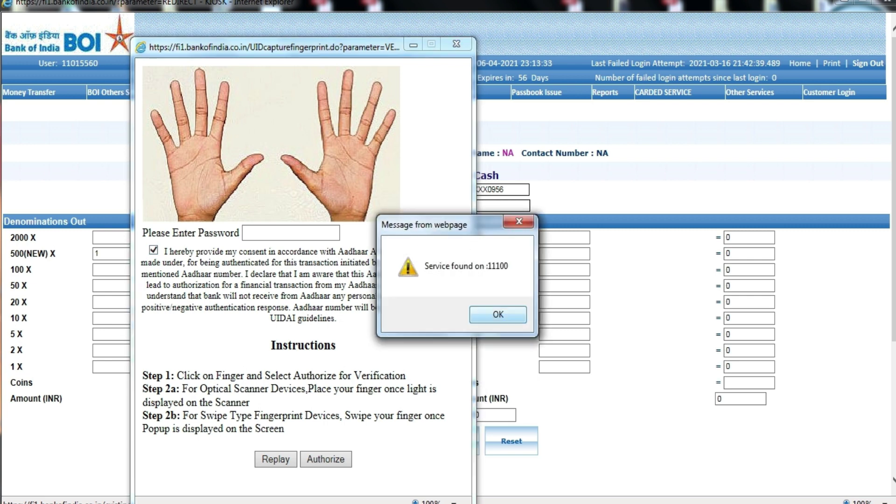
pyautogui.press('Return')
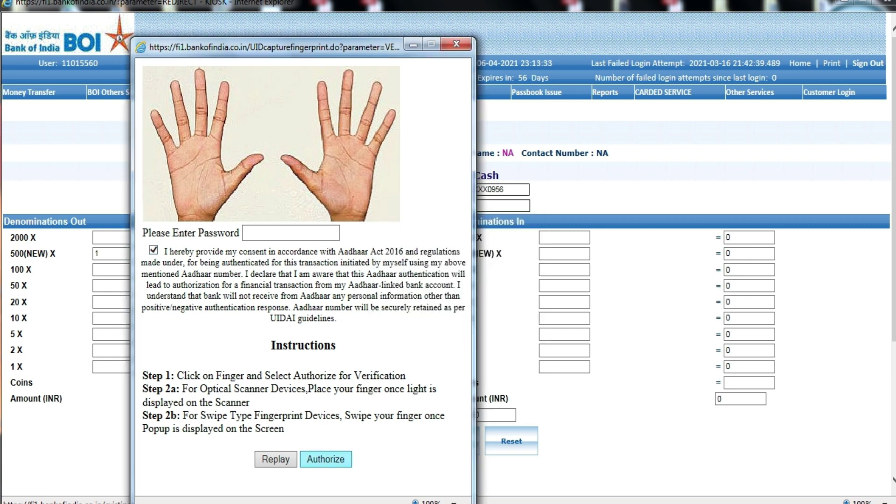
pyautogui.click(325, 458)
pyautogui.press('Return')
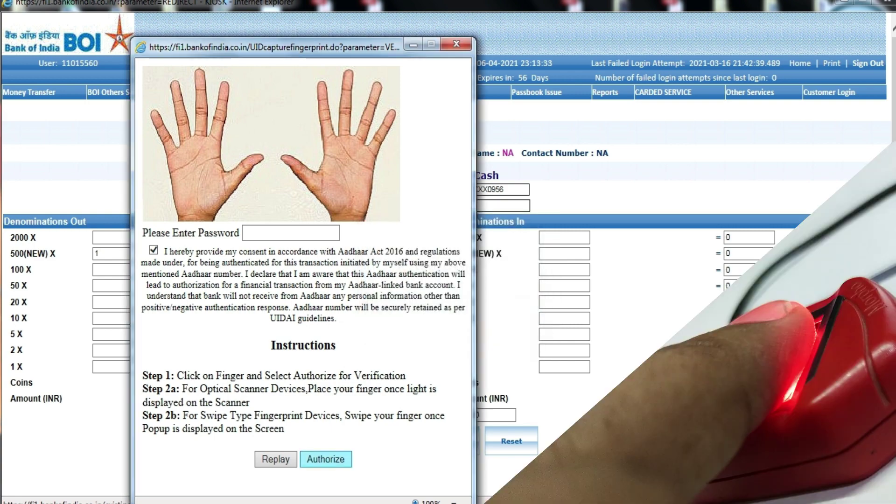
pyautogui.press('Return')
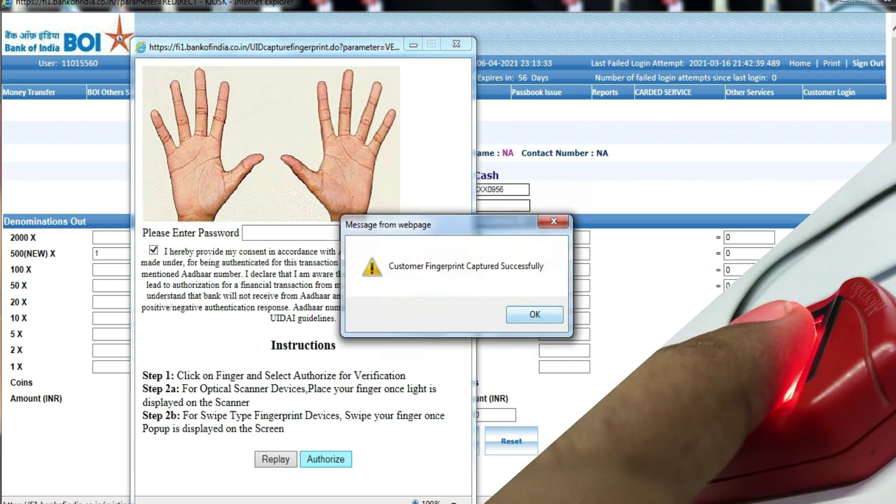
pyautogui.press('Return')
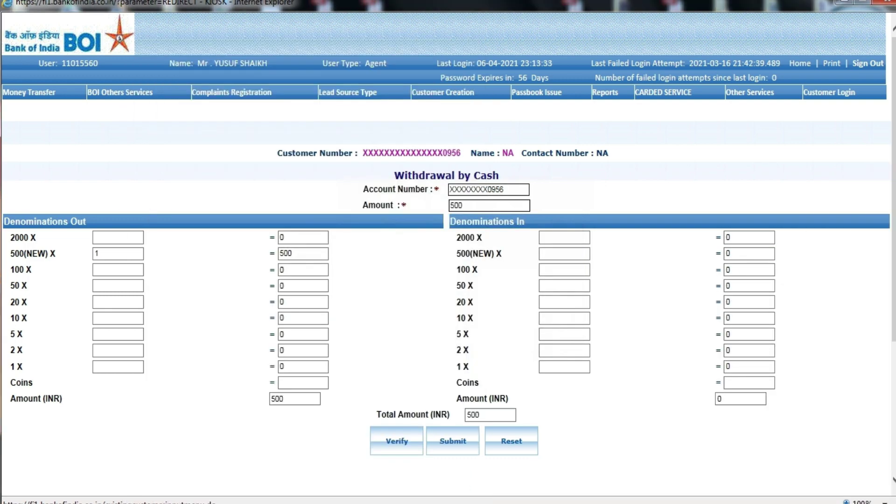
# Submit and confirm the 500 INR cash withdrawal
pyautogui.press('Return')
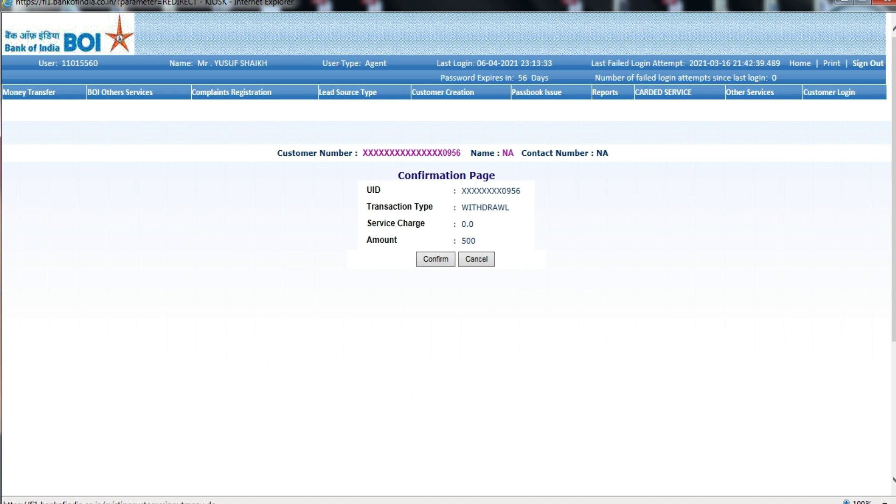
pyautogui.press('Return')
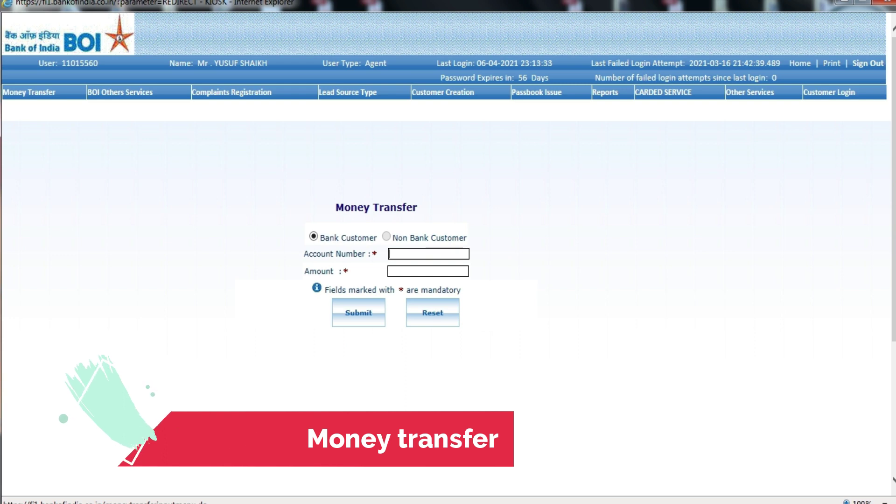
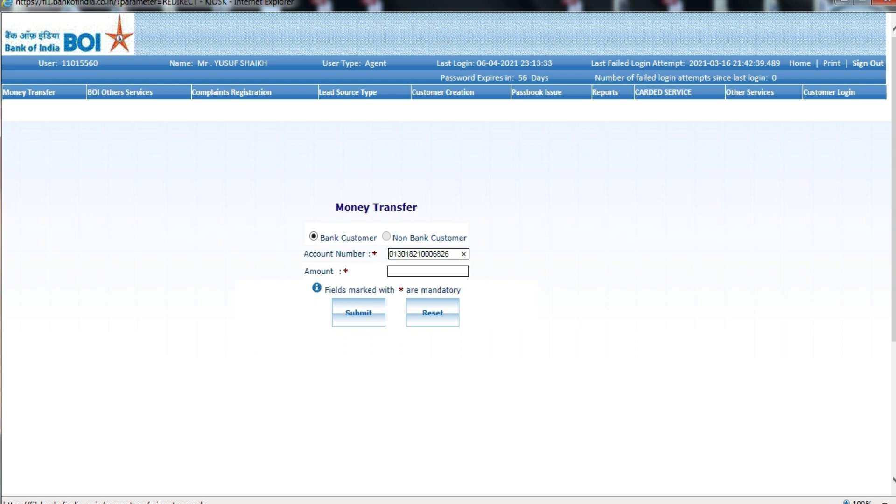
# Transfer 5000 INR to the beneficiary's account number and start a new money transfer
pyautogui.click(428, 271)
pyautogui.write('5000')
pyautogui.press('Return')
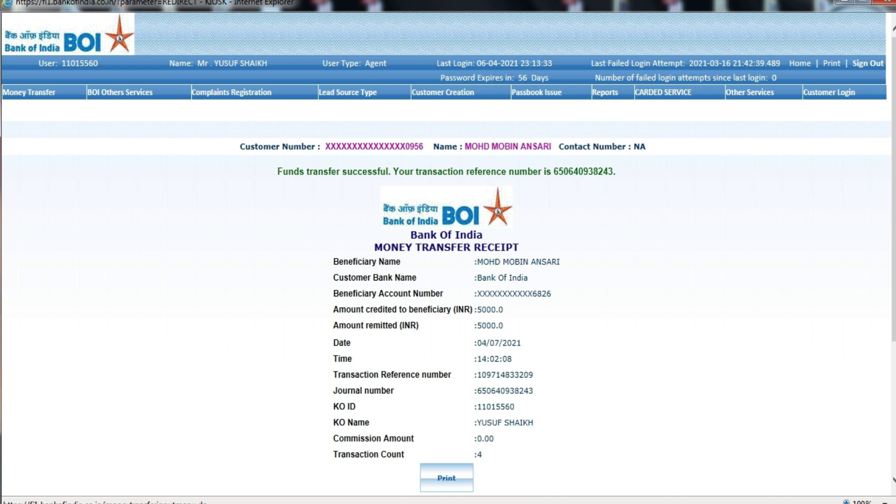
pyautogui.moveTo(29, 92)
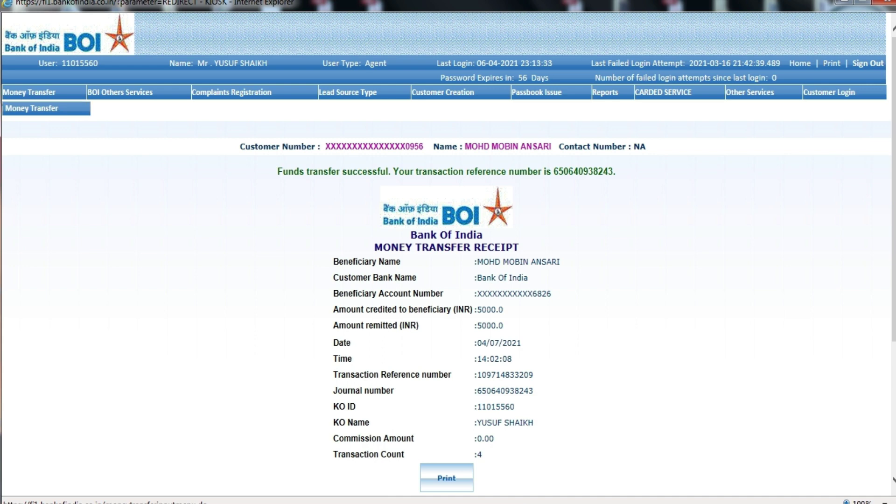
pyautogui.click(31, 107)
# Transfer 5000 INR to the saved beneficiary account, confirm it, then start a new Money Transfer
pyautogui.click(426, 254)
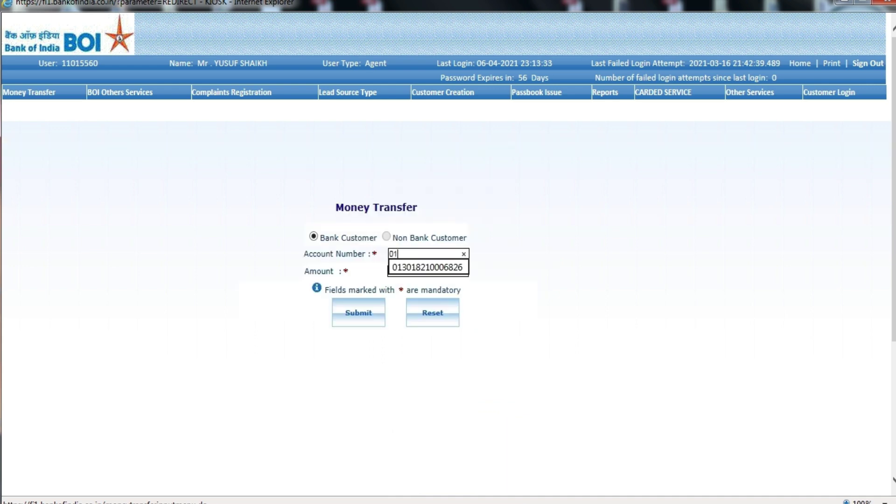
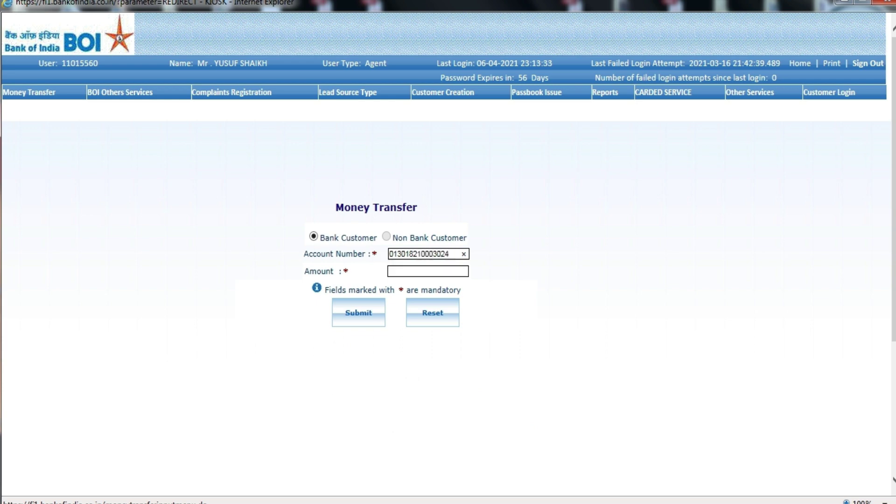
pyautogui.click(427, 271)
pyautogui.write('5000')
pyautogui.press('Return')
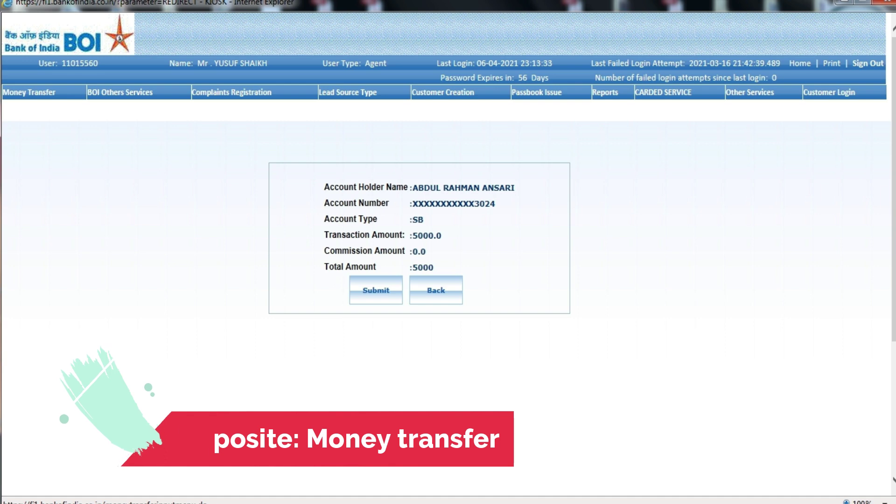
pyautogui.press('Return')
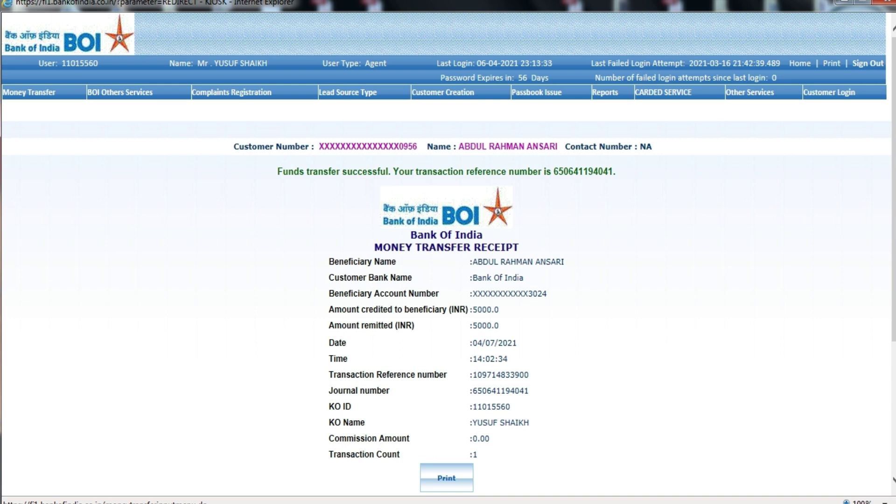
pyautogui.moveTo(29, 92)
pyautogui.click(32, 109)
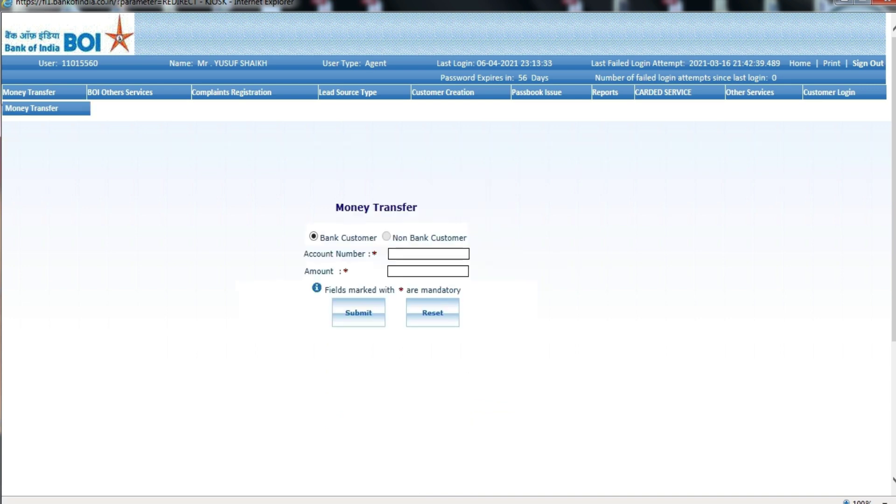
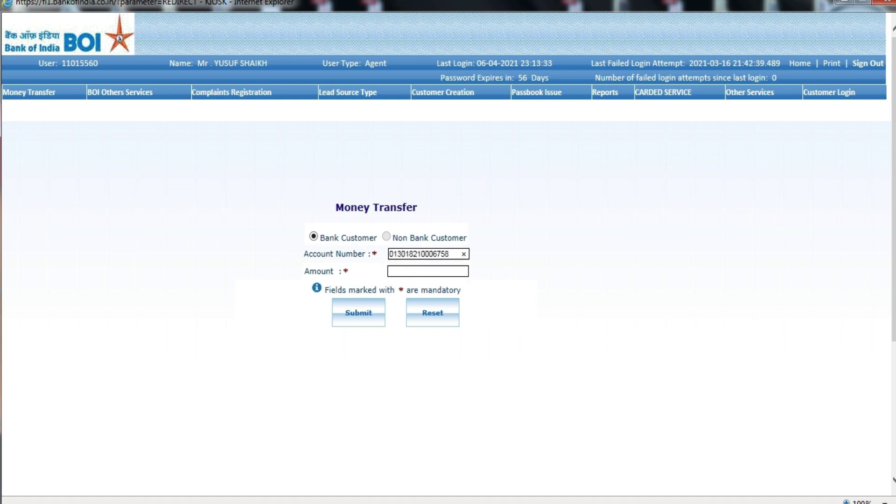
# Enter the third customer's account number with amount 5800 and submit the transfer for confirmation
pyautogui.press('Tab')
pyautogui.write('5800')
pyautogui.press('Tab')
pyautogui.press('Return')
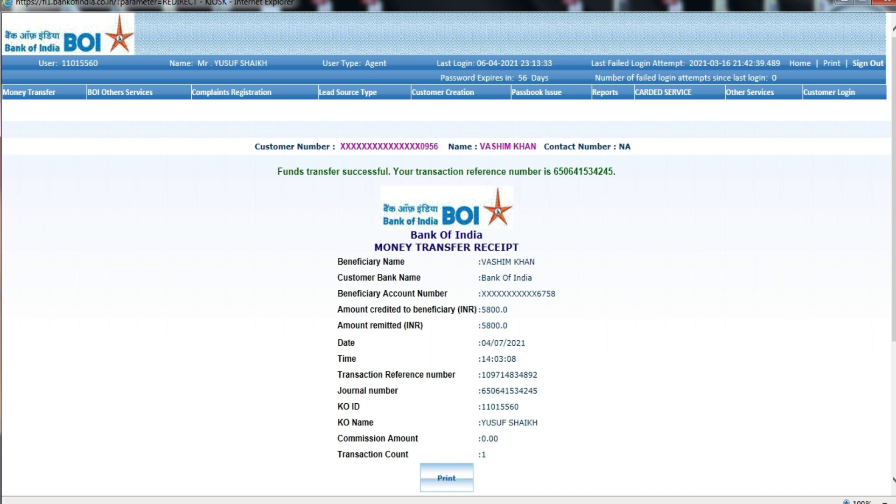
# On a fresh Money Transfer form, send 6000 INR to another customer's account and confirm it
pyautogui.moveTo(29, 92)
pyautogui.click(31, 108)
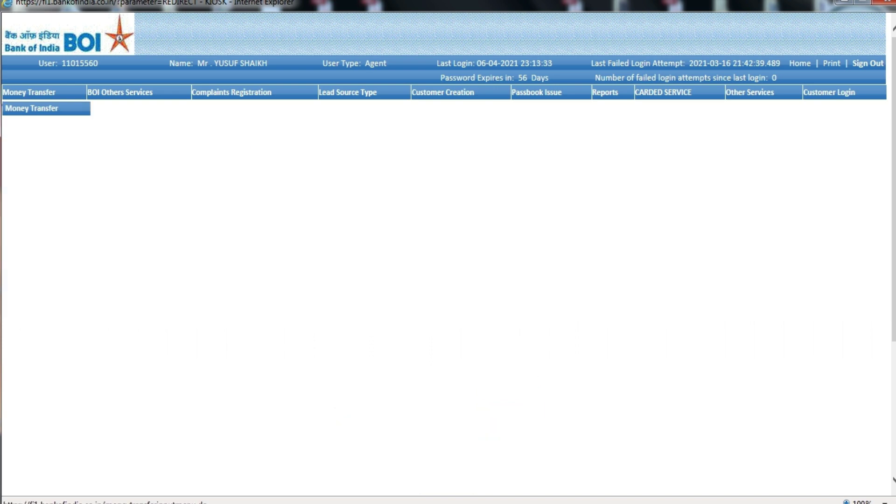
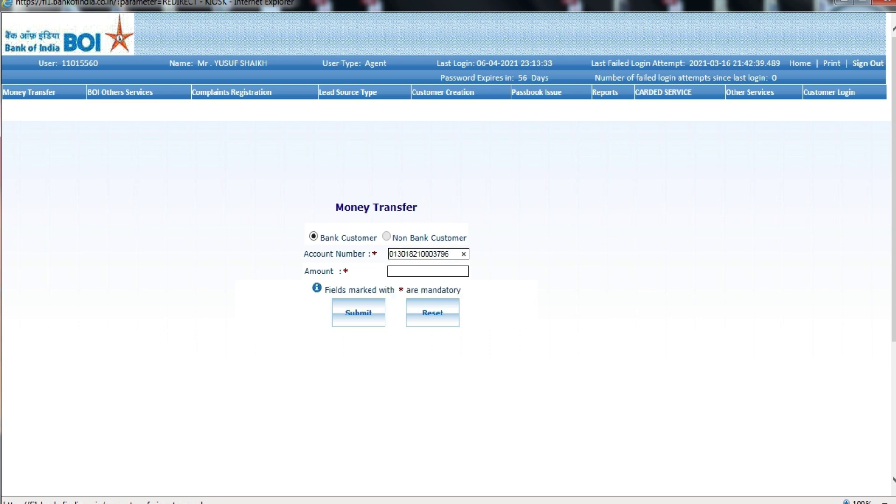
pyautogui.click(390, 271)
pyautogui.write('6000')
pyautogui.press('Return')
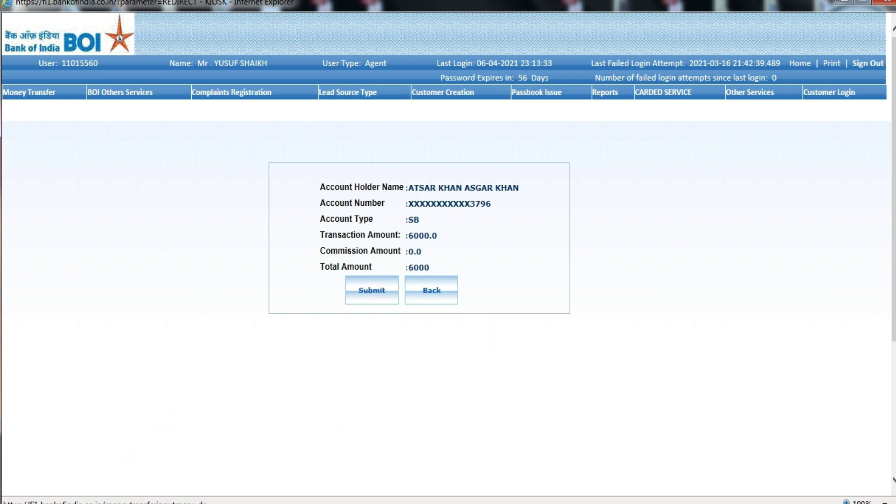
pyautogui.press('Return')
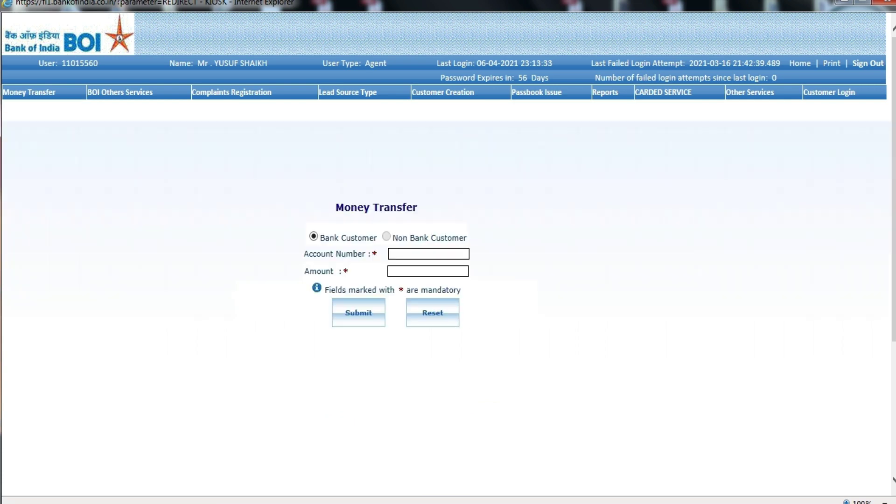
# Select the Withdrawal service, give Aadhaar consent and enter the customer's UID number
pyautogui.click(262, 217)
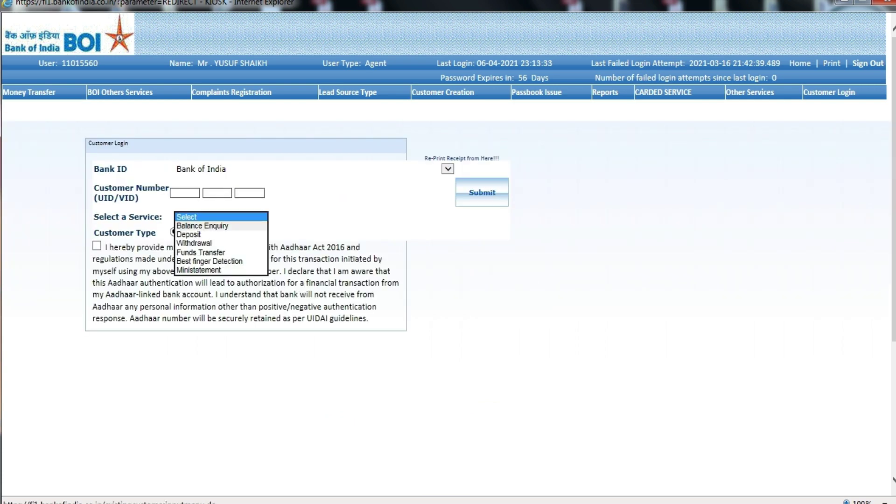
pyautogui.click(194, 243)
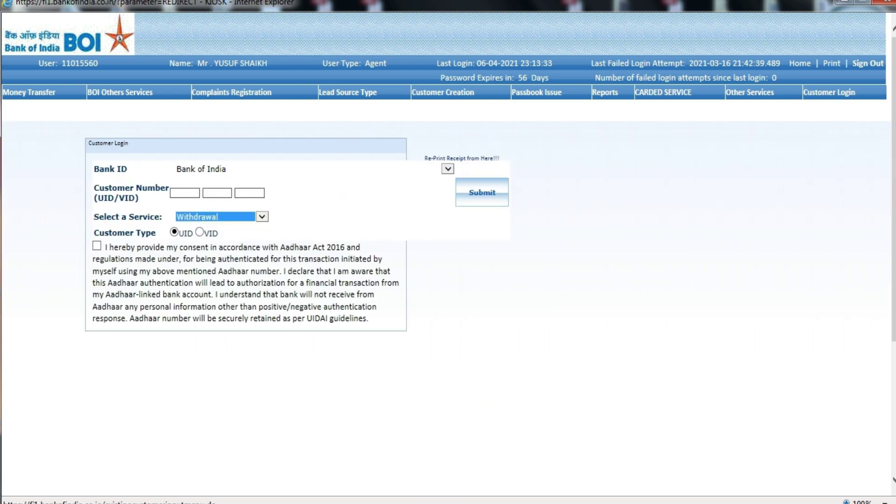
pyautogui.click(97, 245)
pyautogui.click(185, 193)
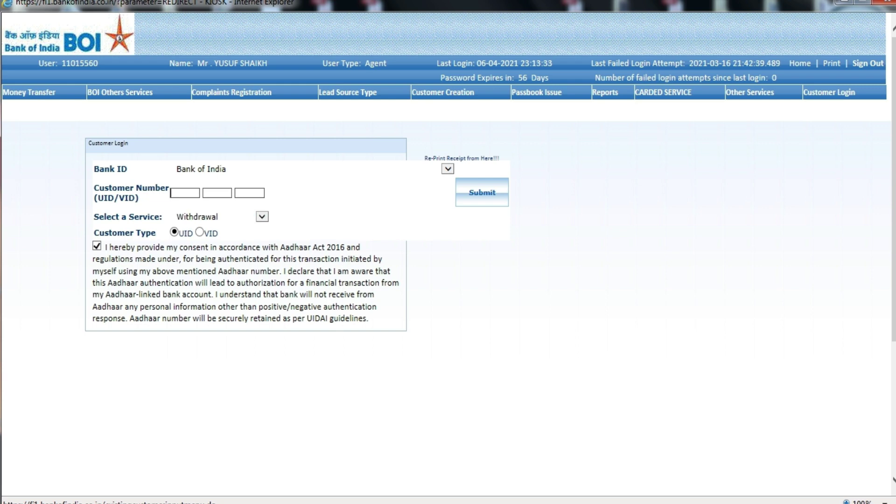
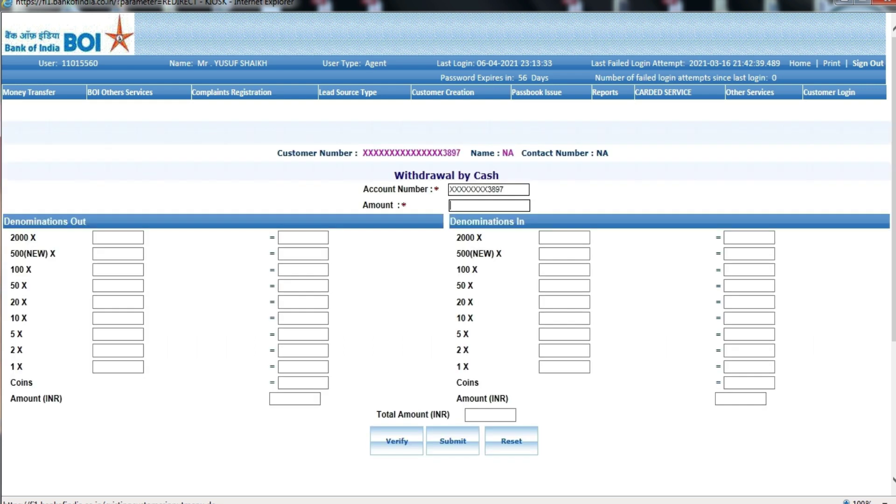
# Enter 400 as the withdrawal amount, correcting the mistyped 4000
pyautogui.write('4000')
pyautogui.press('BackSpace')
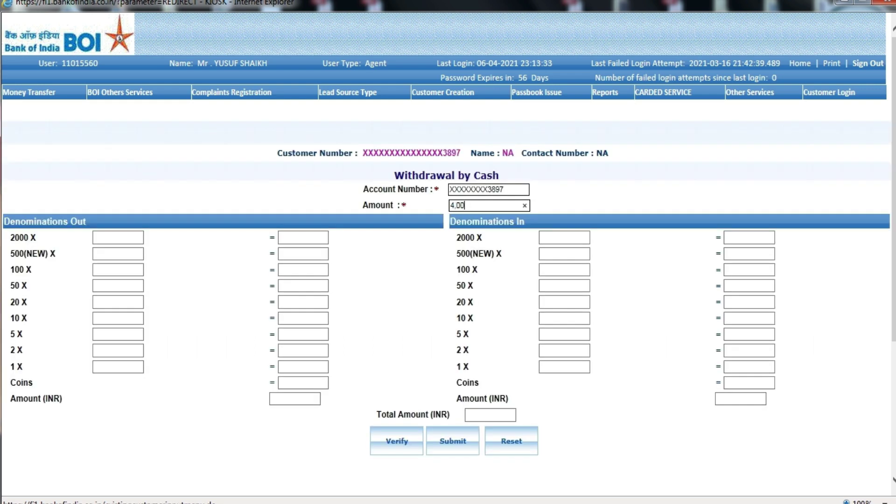
pyautogui.click(118, 270)
# Set four 100 notes, submit the withdrawal and capture the agent's fingerprint
pyautogui.write('4')
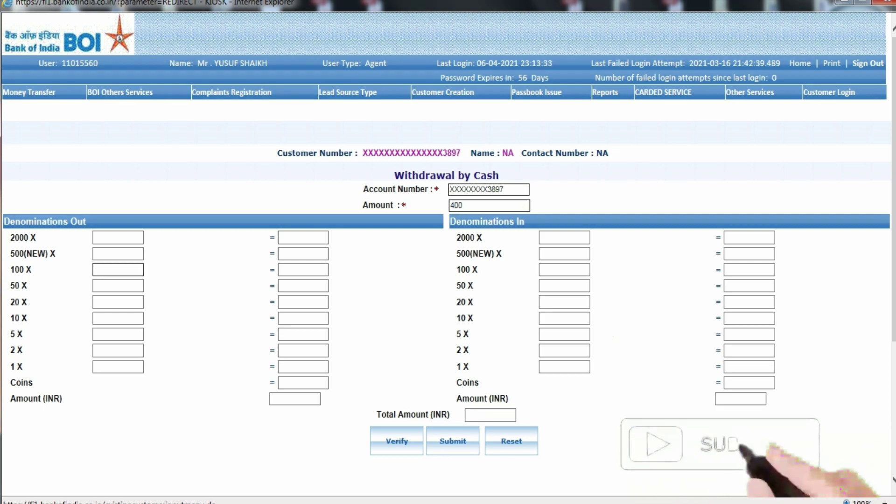
pyautogui.click(397, 440)
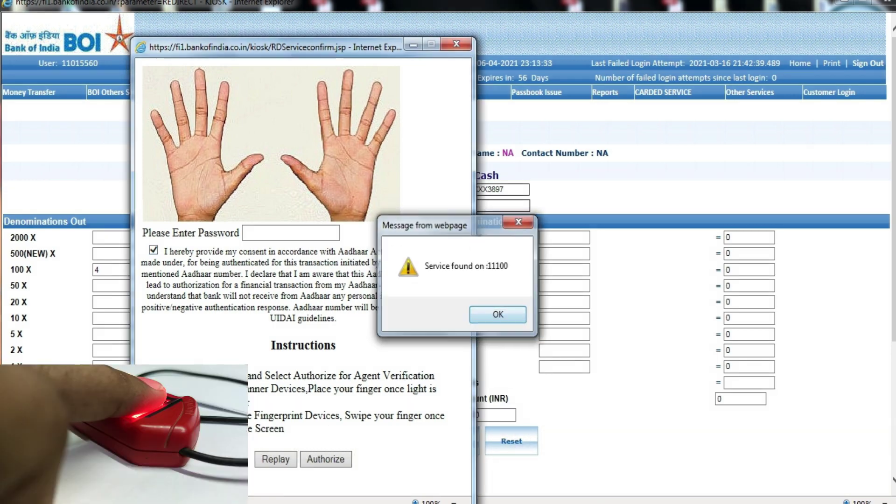
pyautogui.press('Return')
pyautogui.press('Return')
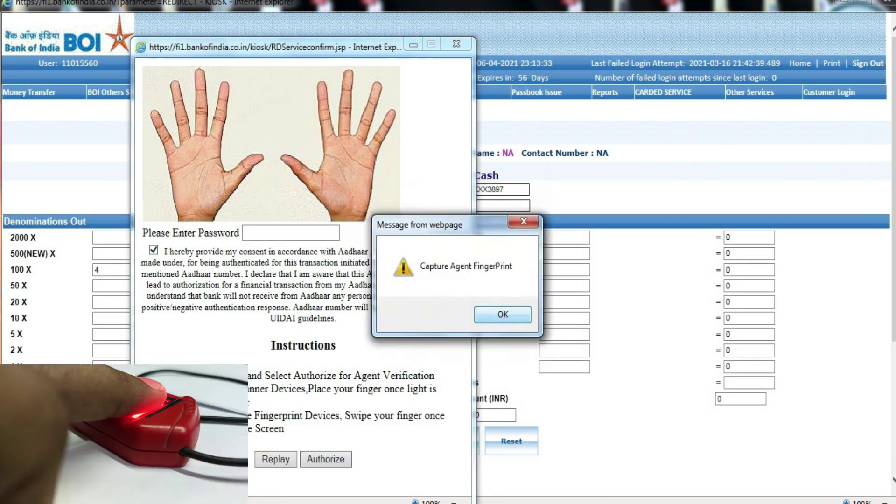
pyautogui.press('Return')
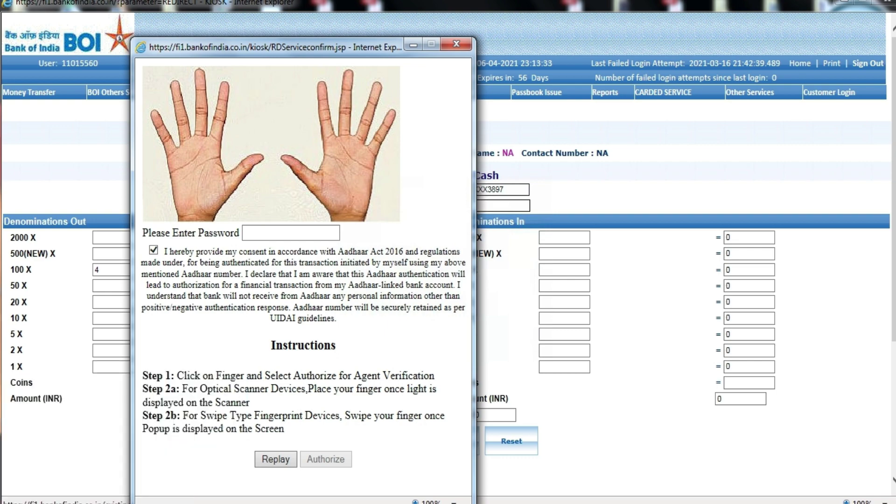
pyautogui.press('Return')
pyautogui.press('Return')
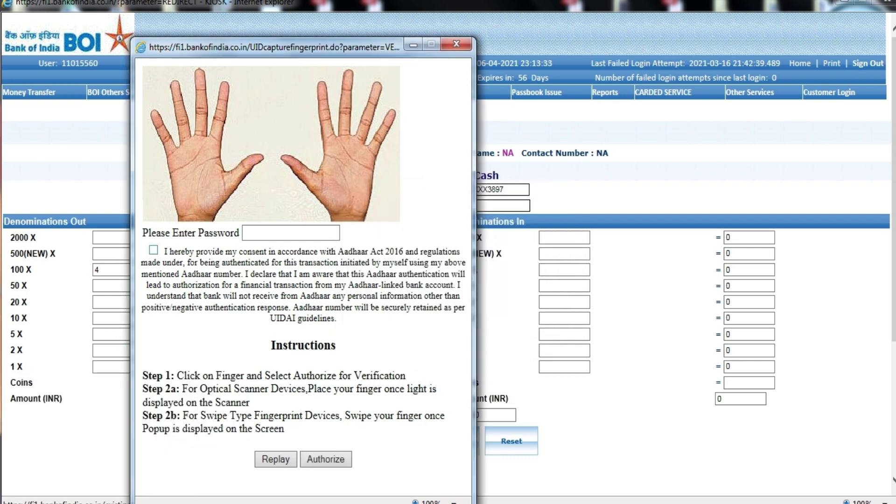
# Give consent and capture the customer's fingerprint, dismissing the success messages
pyautogui.click(153, 250)
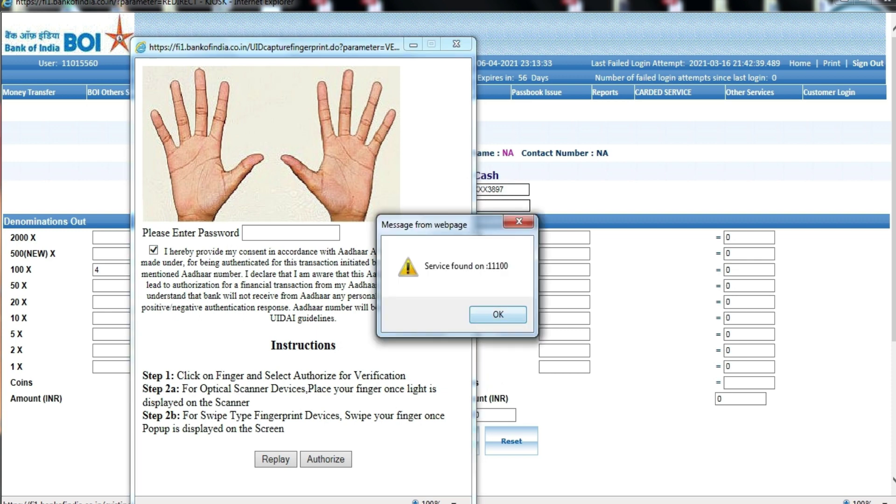
pyautogui.press('Return')
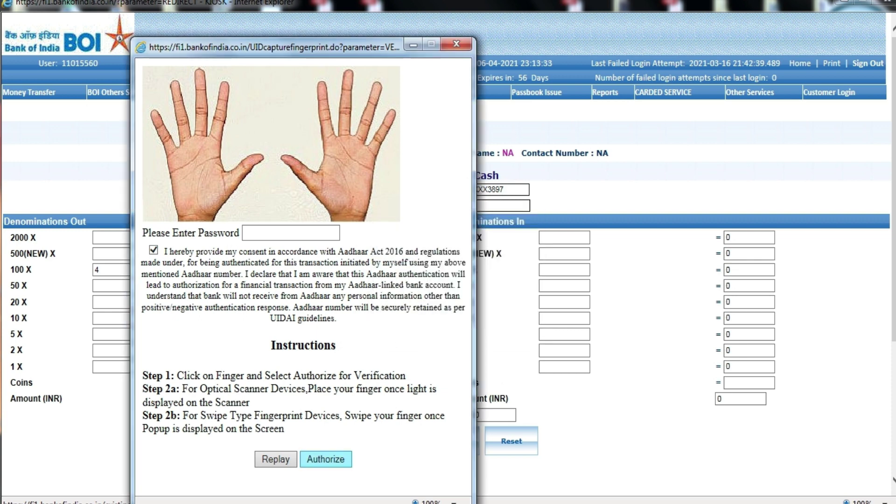
pyautogui.press('Return')
pyautogui.press('Return')
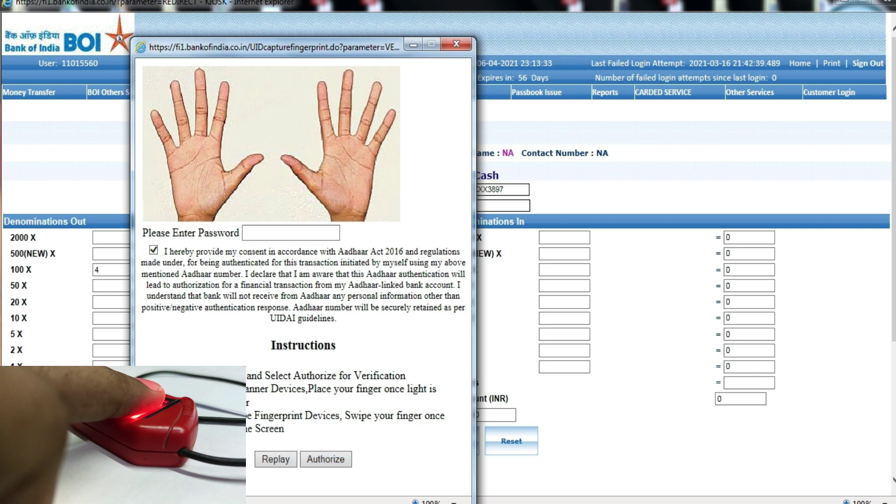
pyautogui.press('Return')
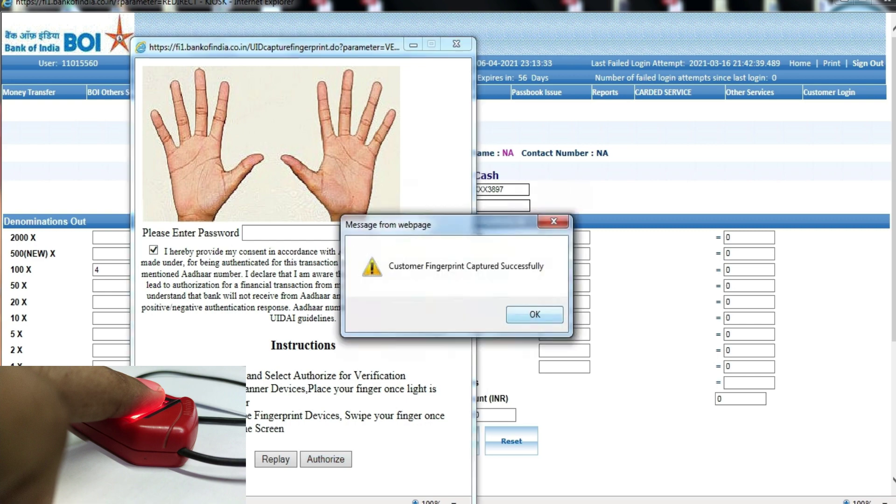
pyautogui.press('Return')
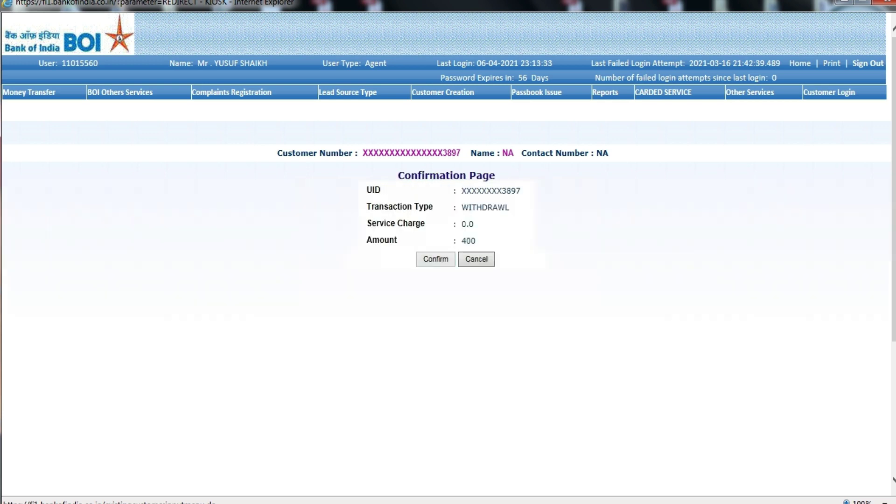
# Confirm the 400 withdrawal to get its receipt, then return to the Customer Login page
pyautogui.press('Return')
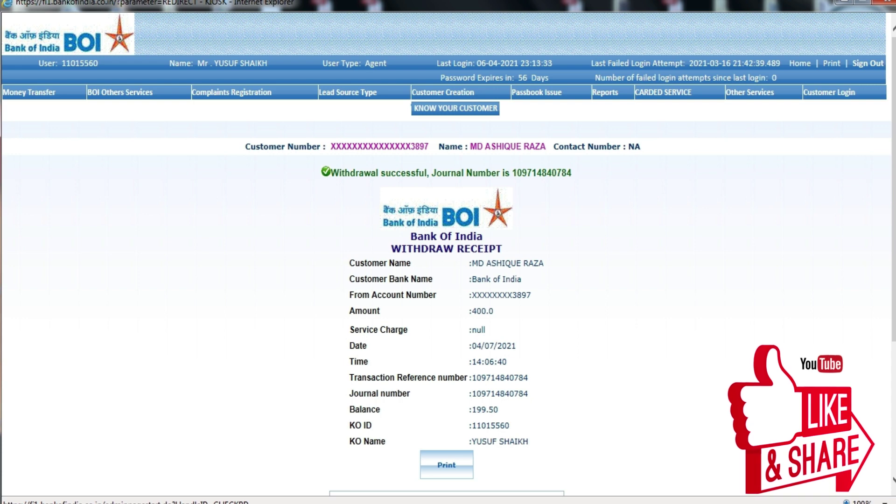
pyautogui.moveTo(29, 92)
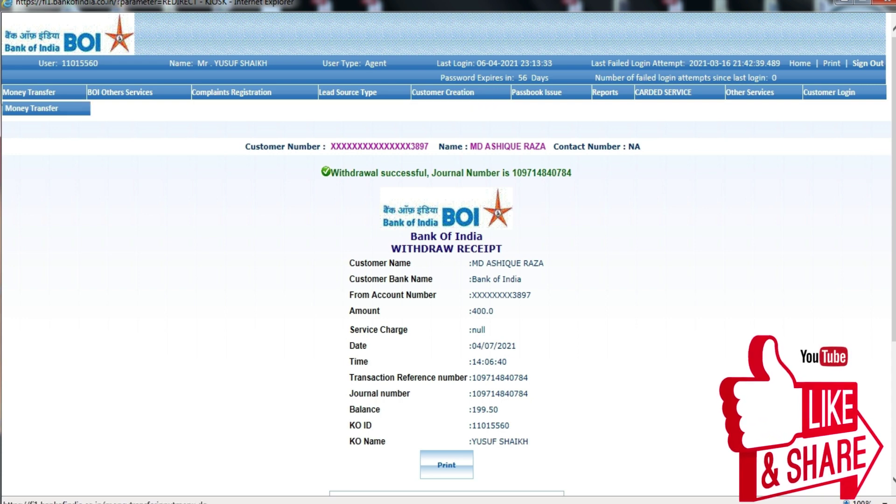
pyautogui.click(46, 108)
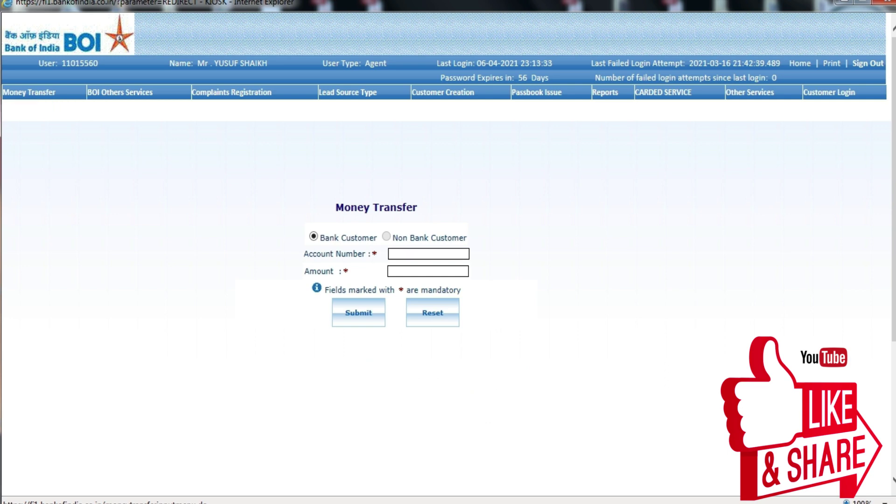
pyautogui.moveTo(829, 92)
pyautogui.click(831, 109)
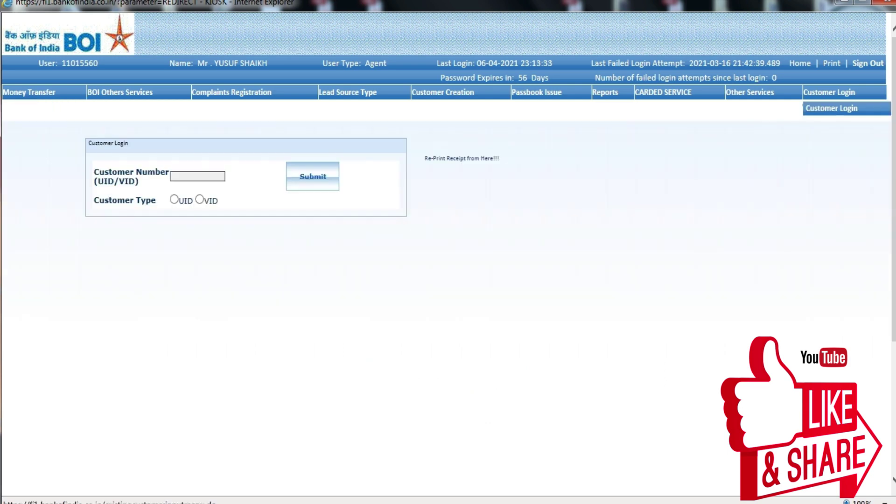